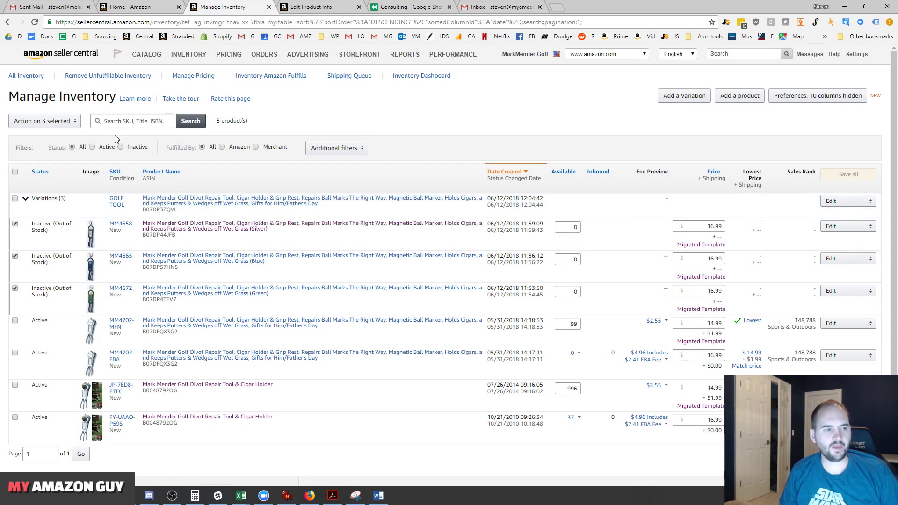
# Step: Convert the three selected golf divot tool listings to Fulfilled by Amazon and confirm
pyautogui.click(71, 123)
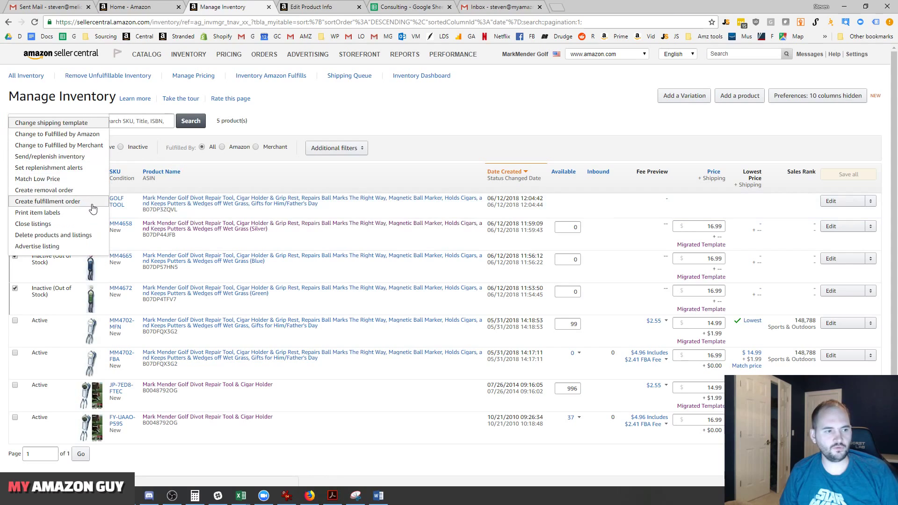
pyautogui.click(88, 135)
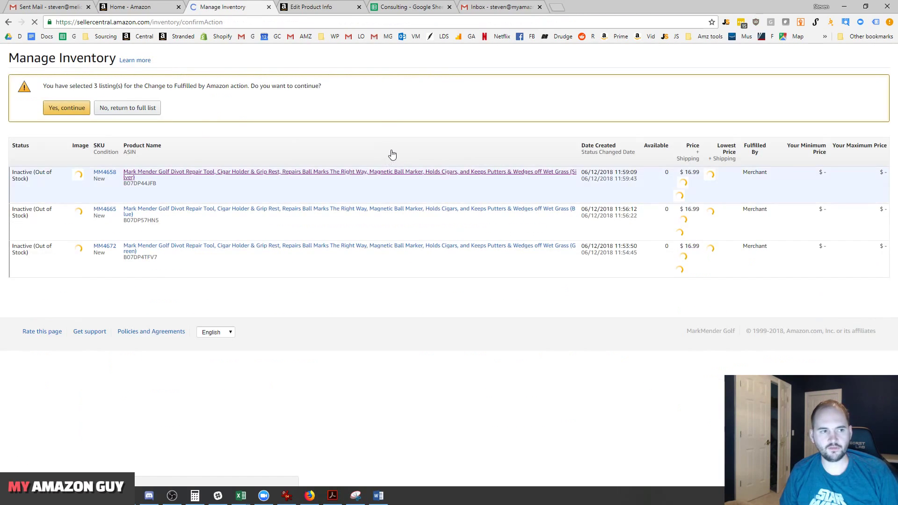
pyautogui.click(66, 128)
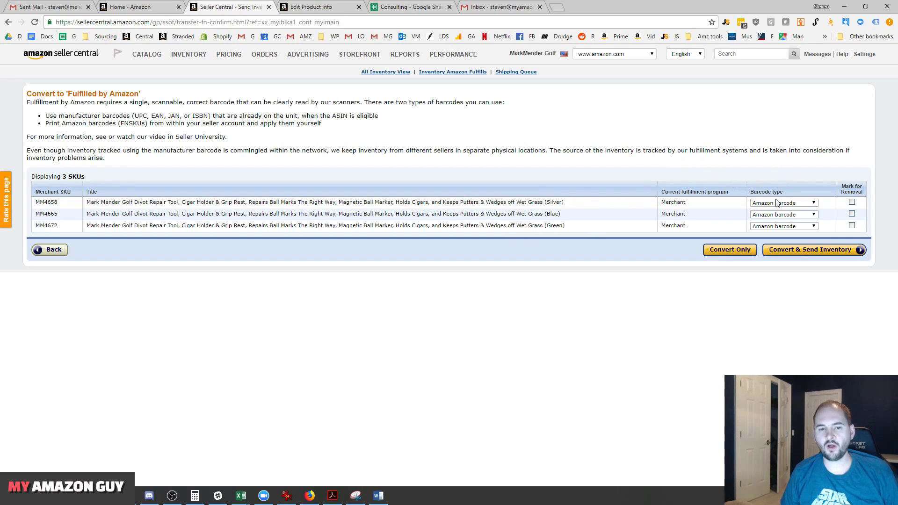
# Step: Proceed to send inventory and answer No to MM4658's dangerous goods questions
pyautogui.click(809, 251)
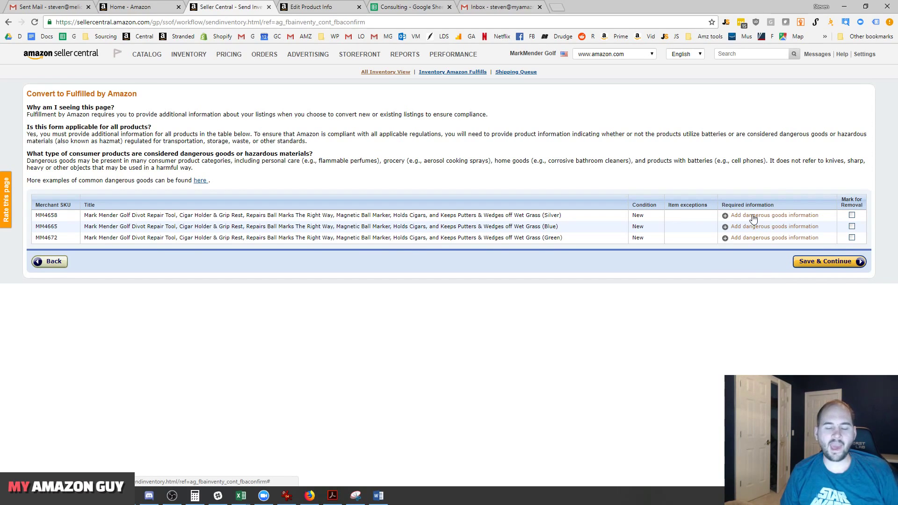
pyautogui.click(753, 217)
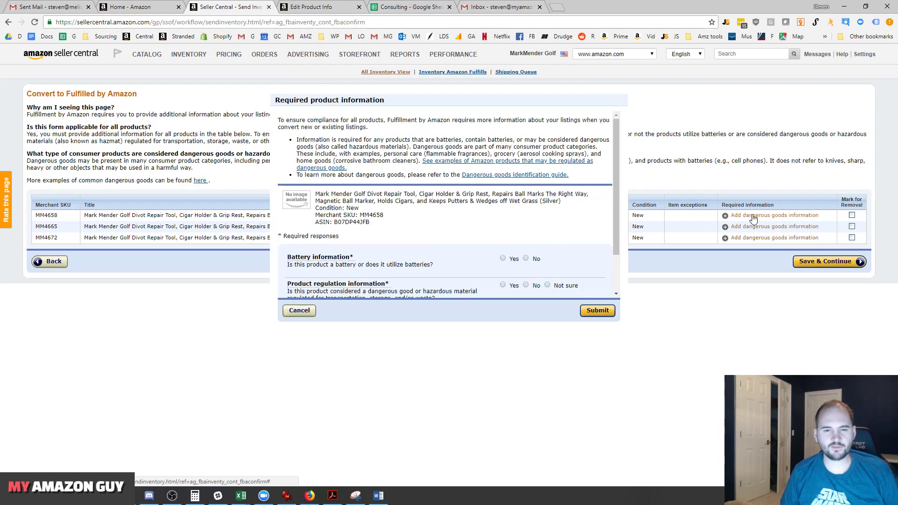
pyautogui.click(525, 285)
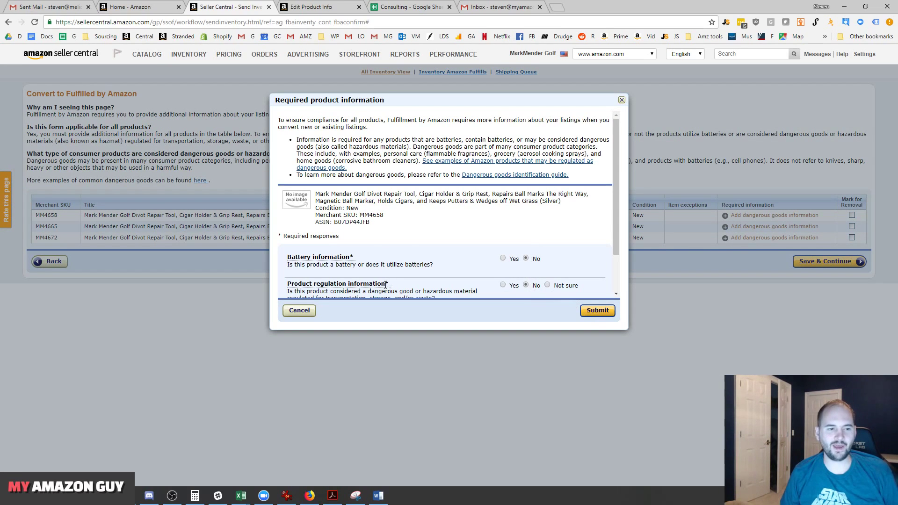
pyautogui.scroll(-2, 615, 283)
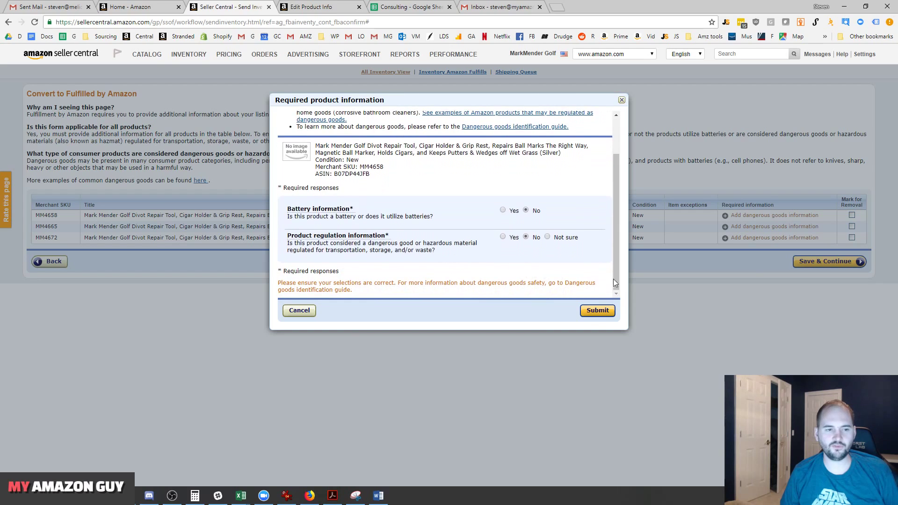
pyautogui.click(595, 311)
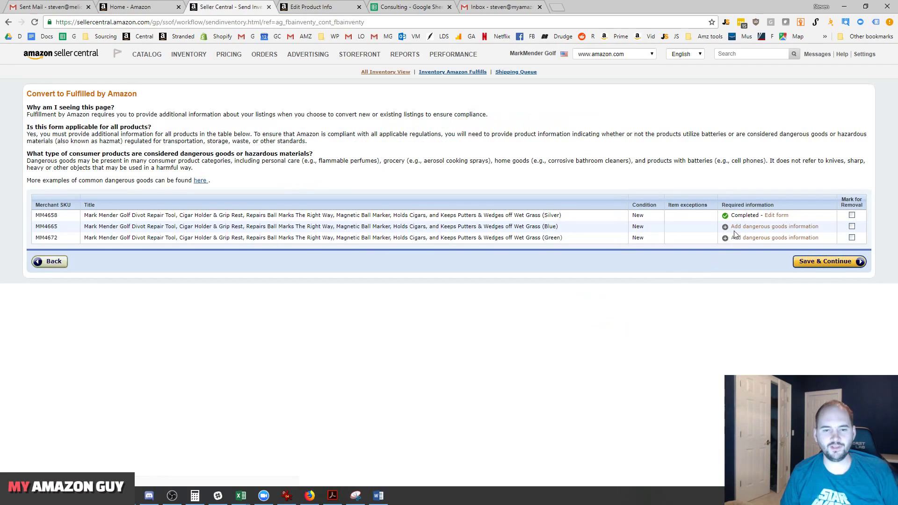
# Step: Answer No to the battery and hazardous material questions for MM4665
pyautogui.click(737, 228)
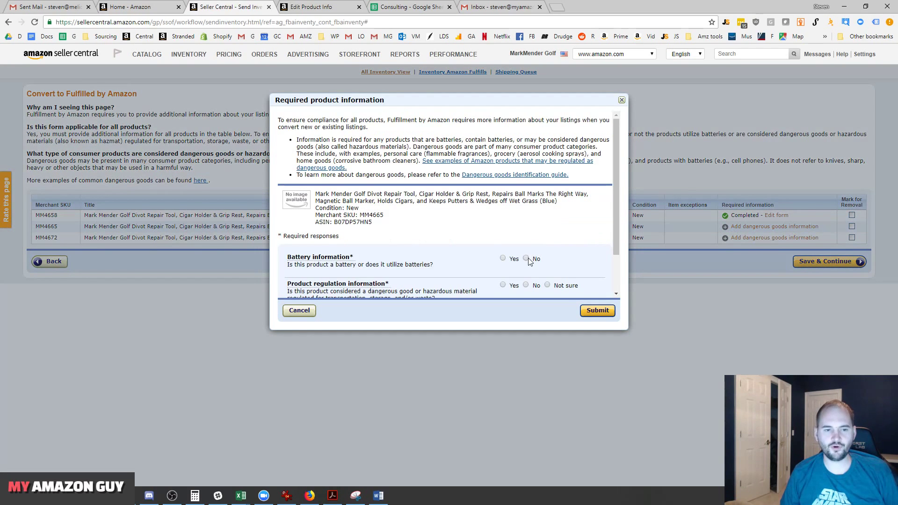
pyautogui.click(527, 259)
pyautogui.click(526, 285)
pyautogui.click(600, 311)
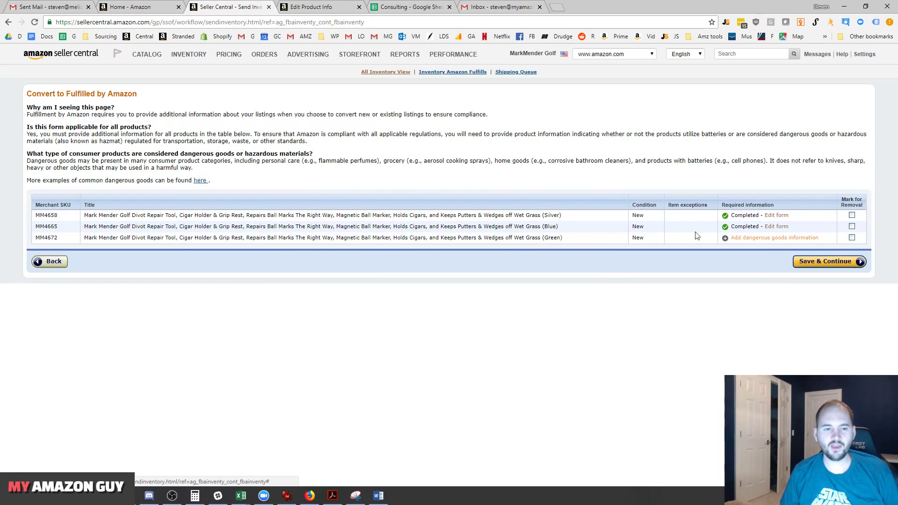
# Step: Answer No to MM4672's dangerous goods questions, then save and continue
pyautogui.click(753, 238)
pyautogui.click(527, 259)
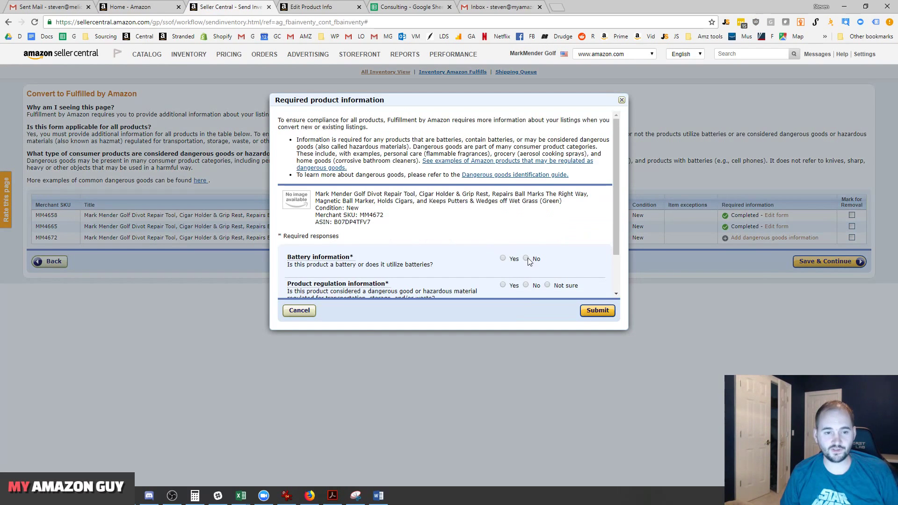
pyautogui.click(597, 314)
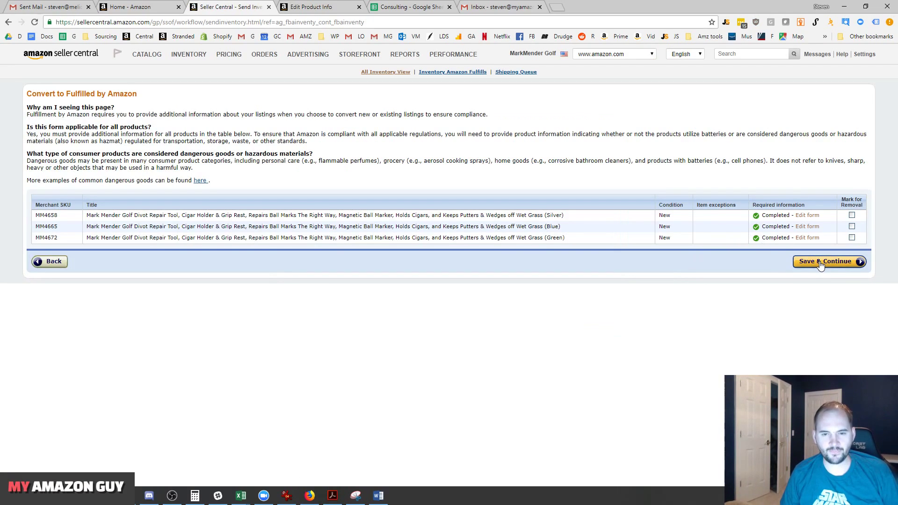
pyautogui.click(813, 261)
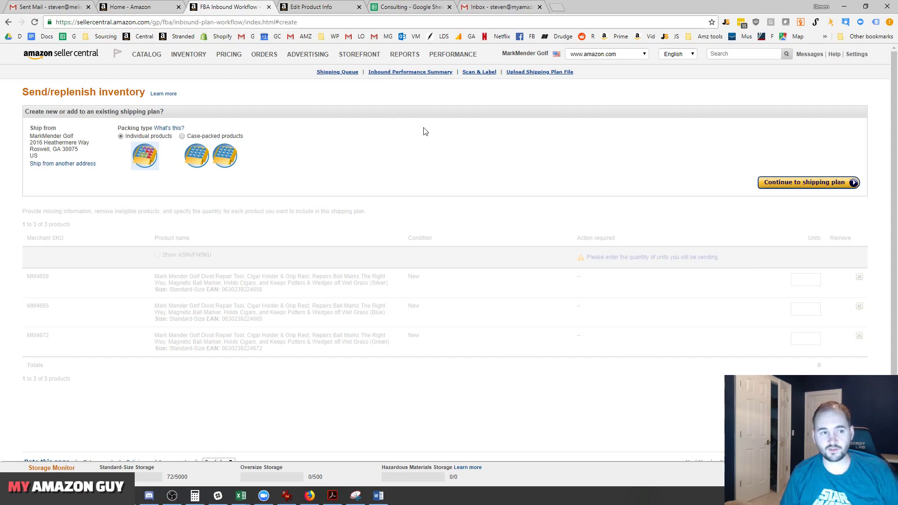
# Step: Choose Case-packed products as the shipping plan's packing type
pyautogui.click(200, 136)
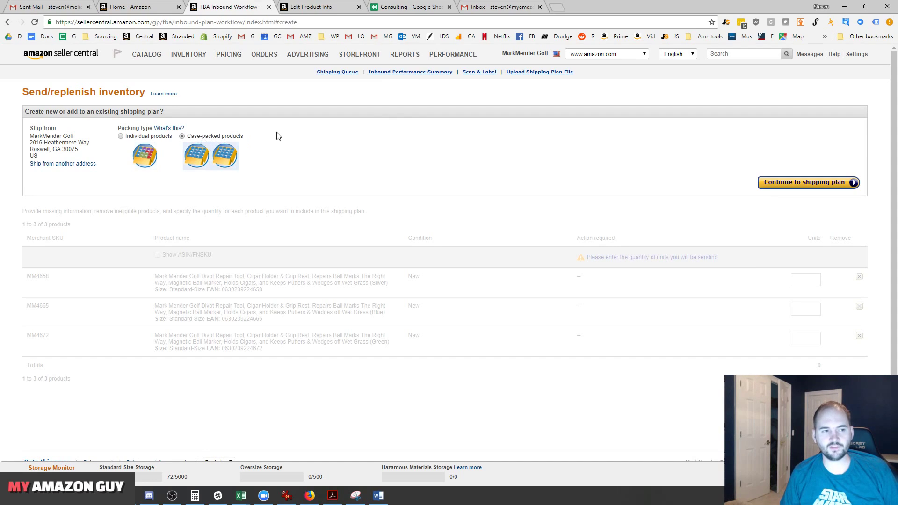
# Step: Continue to the plan's quantity step and begin MM4658's package details
pyautogui.click(771, 184)
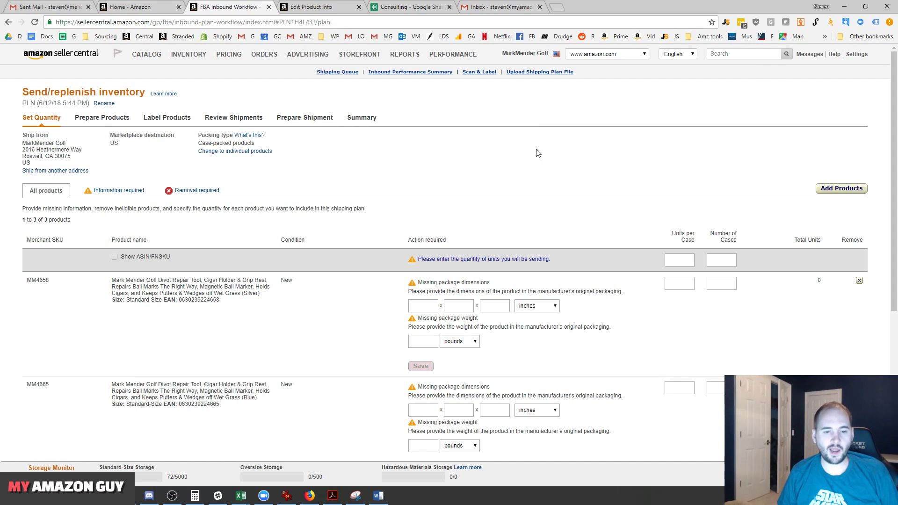
pyautogui.scroll(-2, 592, 189)
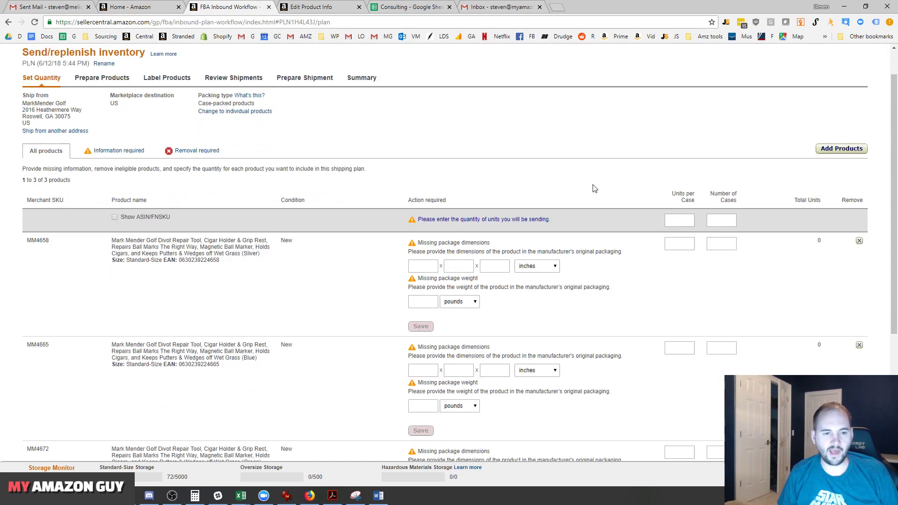
pyautogui.click(427, 211)
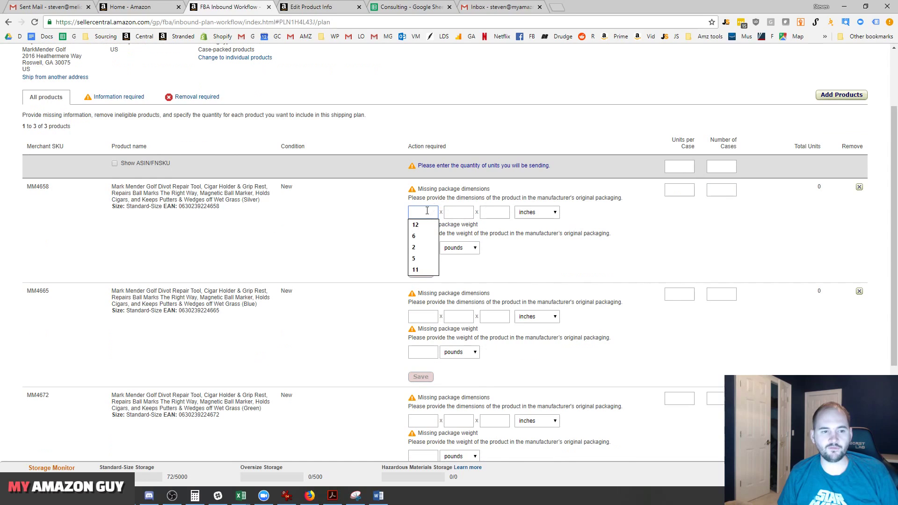
pyautogui.click(436, 197)
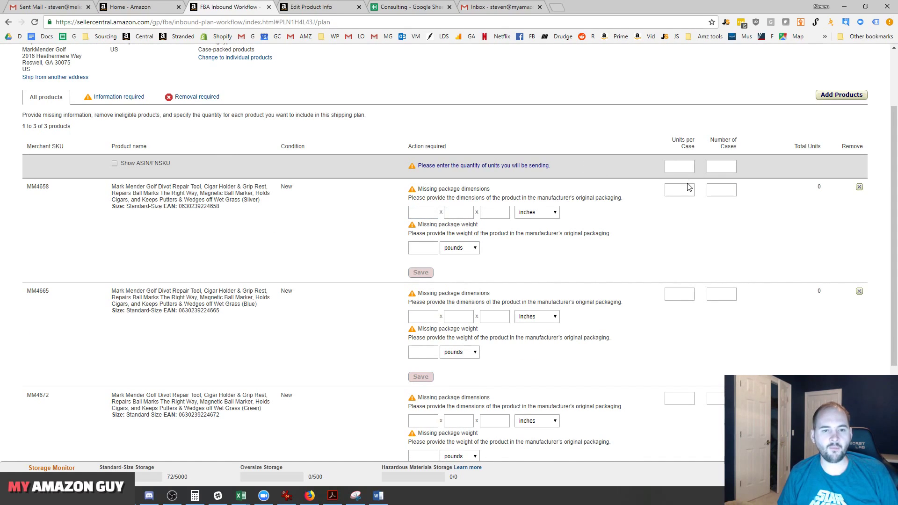
pyautogui.scroll(2, 687, 190)
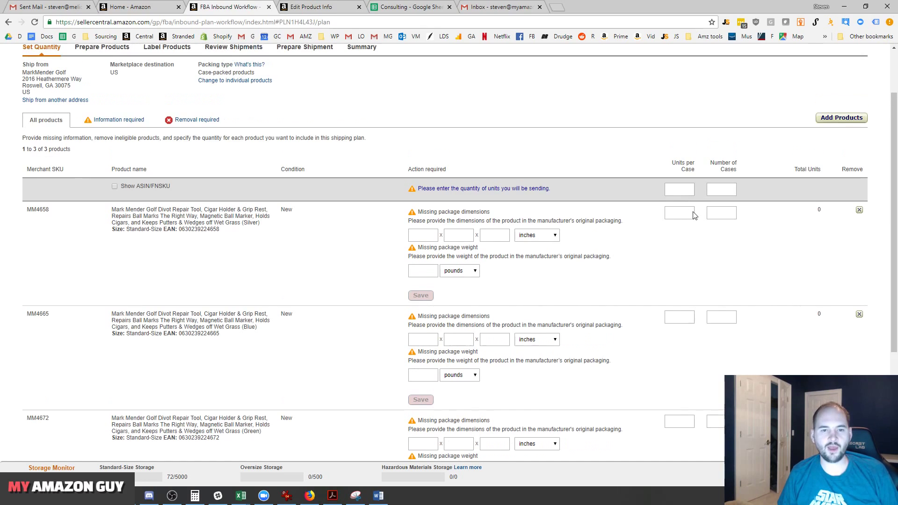
pyautogui.click(682, 284)
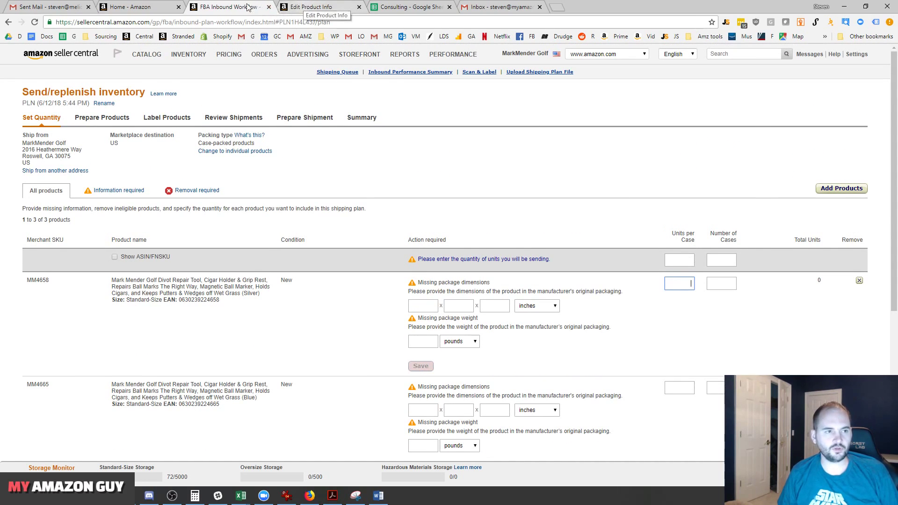
pyautogui.moveTo(244, 8); pyautogui.dragTo(59, 6)
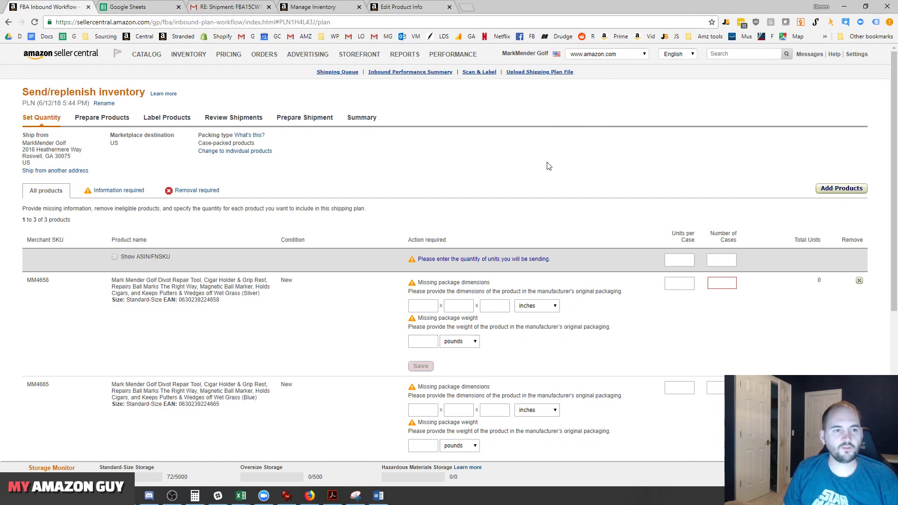
# Step: Save MM4658's package as 4 × 1 × .5 inches and .1 pounds
pyautogui.click(433, 304)
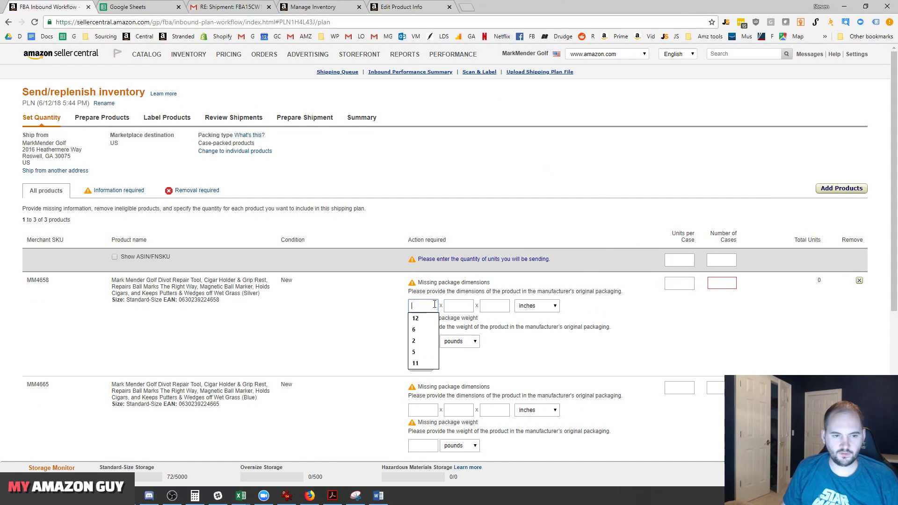
pyautogui.write('4')
pyautogui.press('Tab')
pyautogui.write('1')
pyautogui.press('Tab')
pyautogui.write('.5')
pyautogui.click(430, 341)
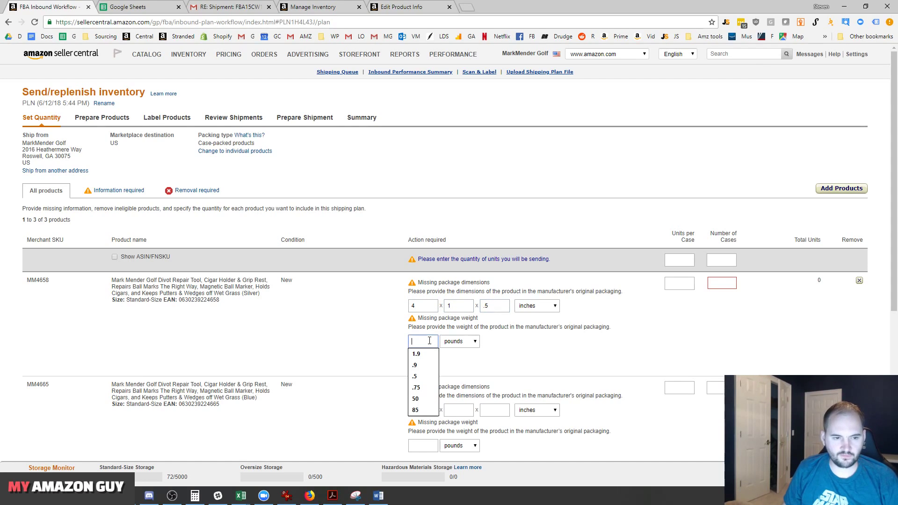
pyautogui.write('.1')
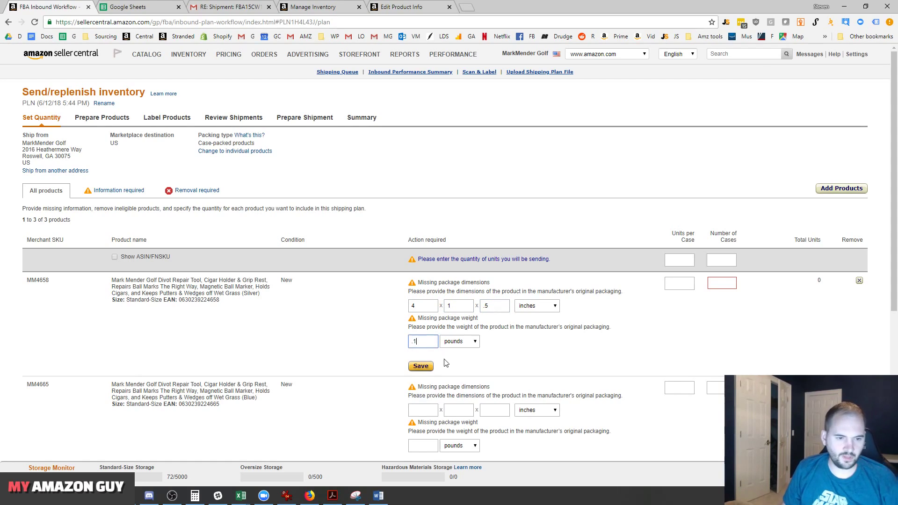
pyautogui.click(430, 367)
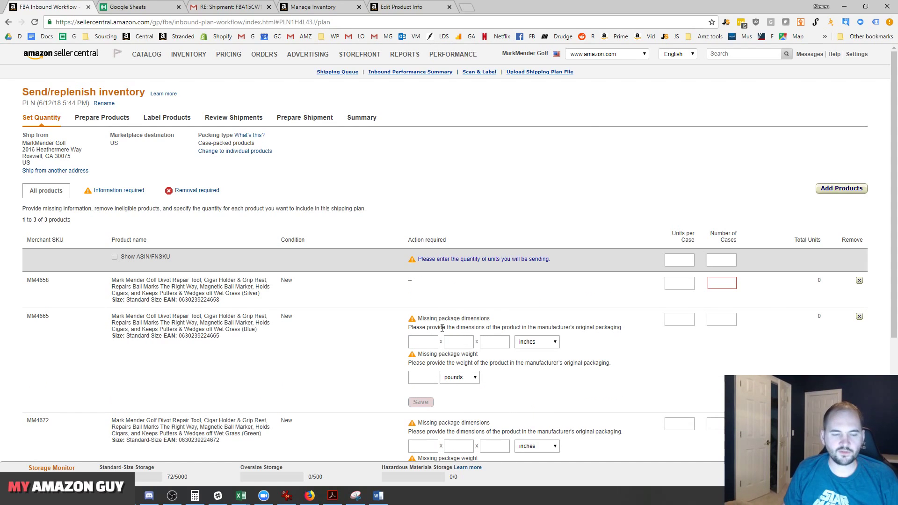
# Step: Save the second SKU's package dimensions with a 4-inch length and .1 pound weight
pyautogui.click(433, 341)
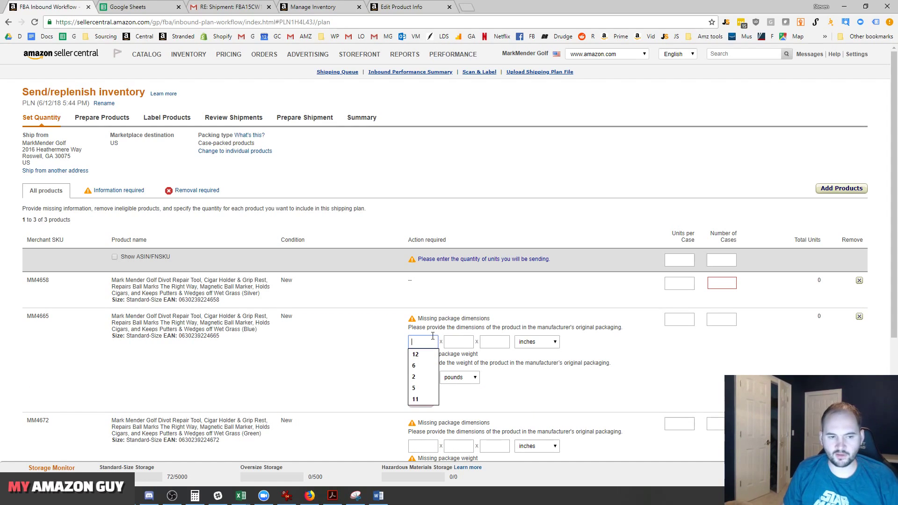
pyautogui.write('4')
pyautogui.press('Tab')
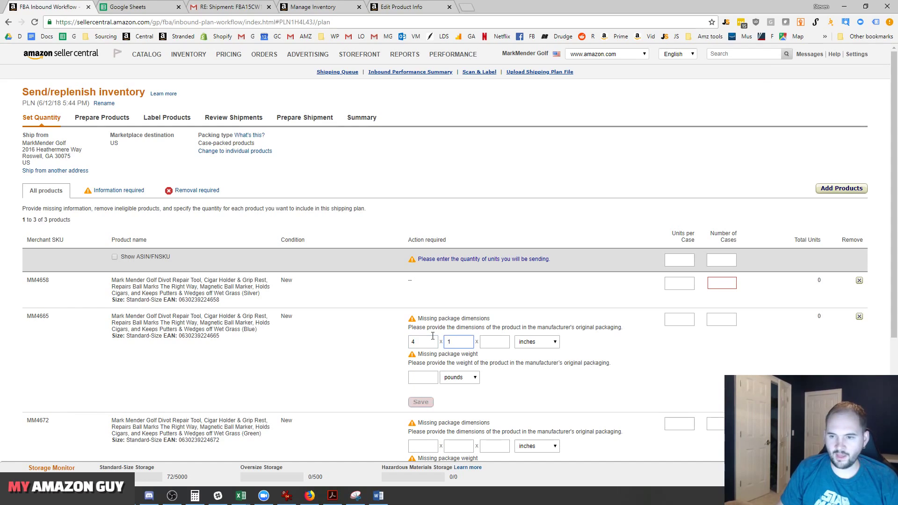
pyautogui.press('Tab')
pyautogui.press('Tab')
pyautogui.press('Tab')
pyautogui.press('Tab')
pyautogui.hotkey('shift', 'Tab')
pyautogui.write('.1')
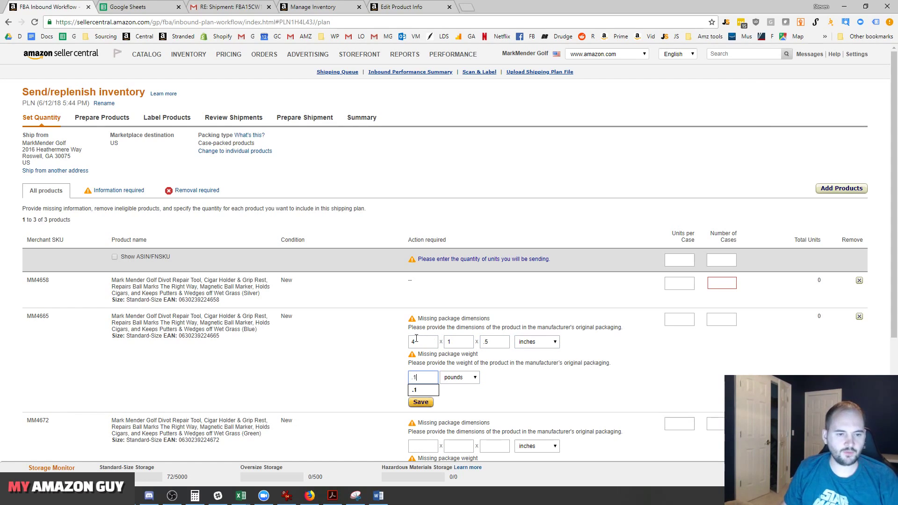
pyautogui.click(427, 403)
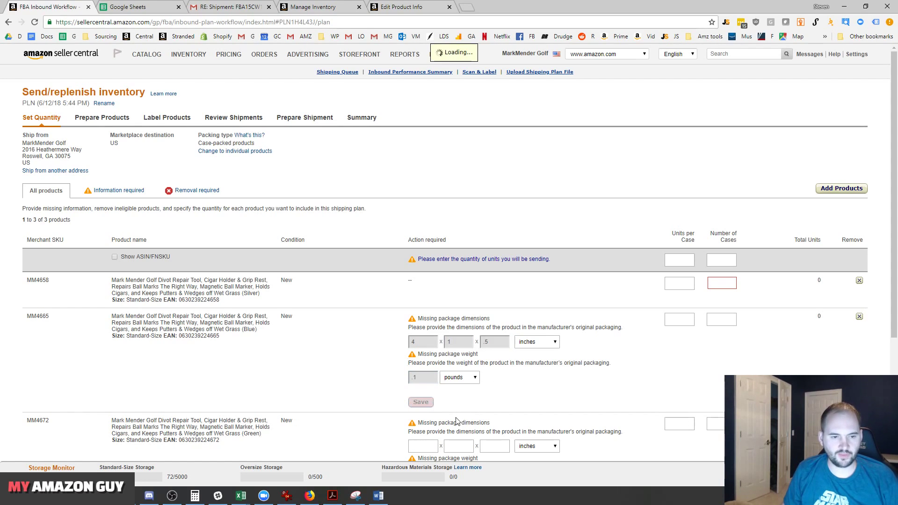
# Step: Enter the third SKU's package dimensions of 4 × 1 inches
pyautogui.click(426, 383)
pyautogui.write('4')
pyautogui.press('Tab')
pyautogui.write('1')
pyautogui.press('Tab')
pyautogui.press('Tab')
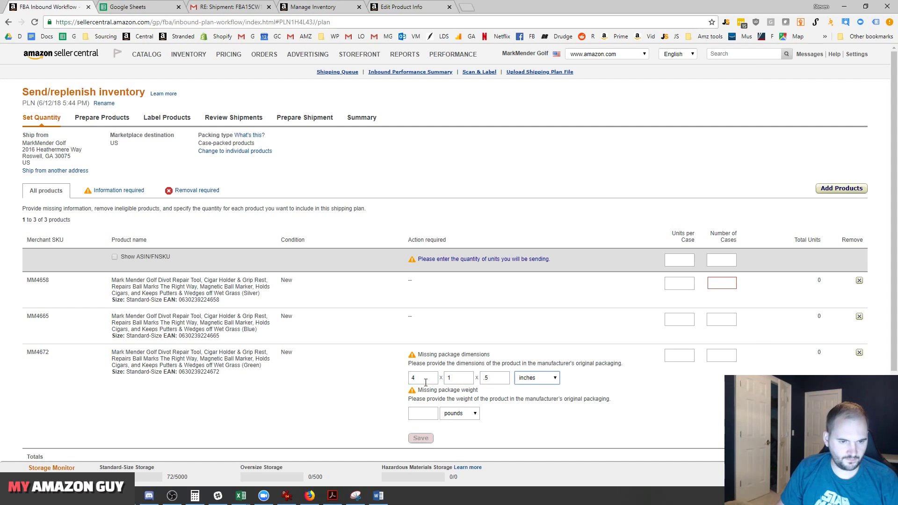
pyautogui.press('Tab')
# Step: Save the third SKU's .1 lb weight and set 27 units per case, 1 case each
pyautogui.write('.1')
pyautogui.click(421, 439)
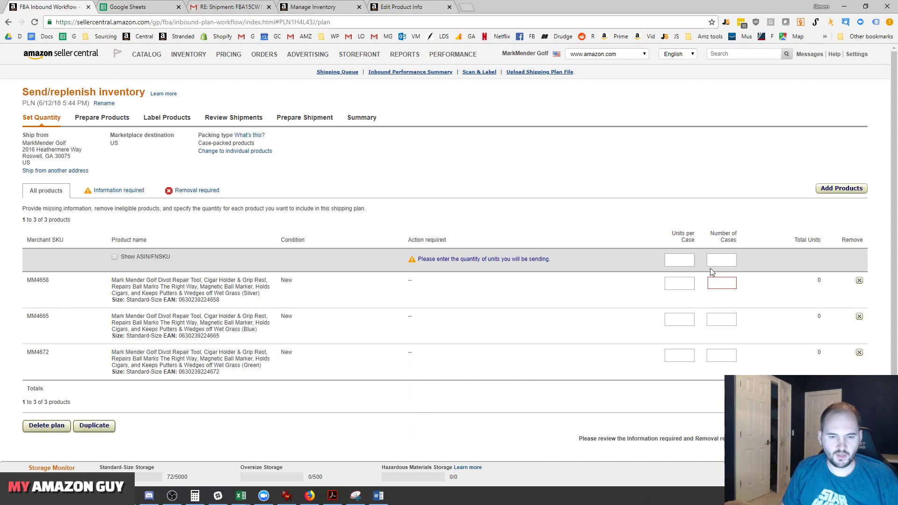
pyautogui.click(684, 259)
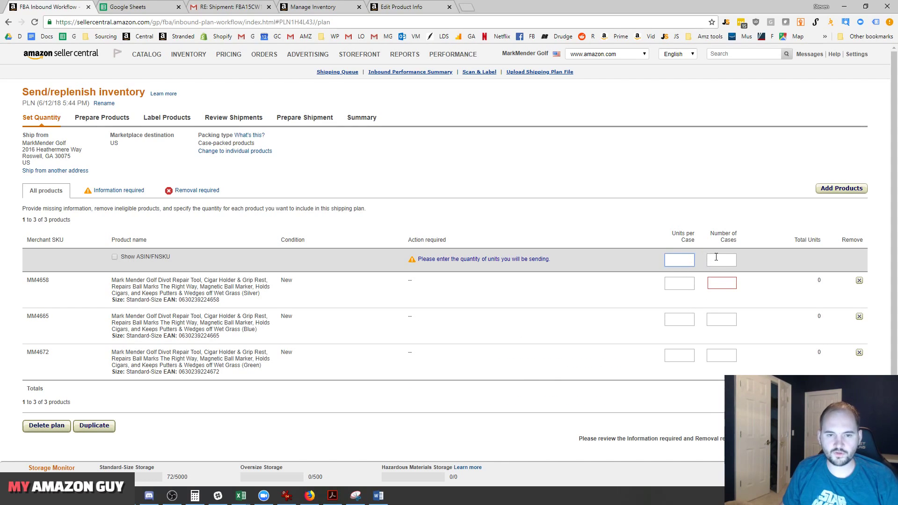
pyautogui.write('2')
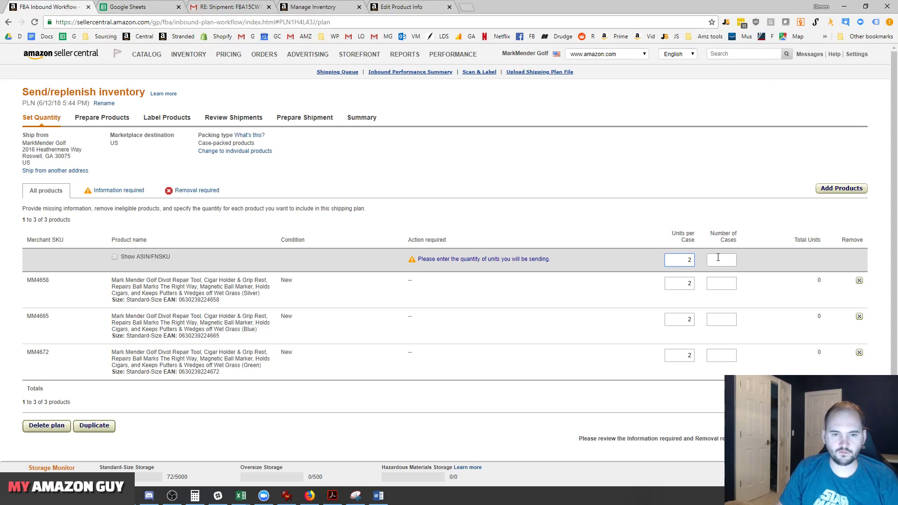
pyautogui.write('7')
pyautogui.click(718, 259)
pyautogui.write('1')
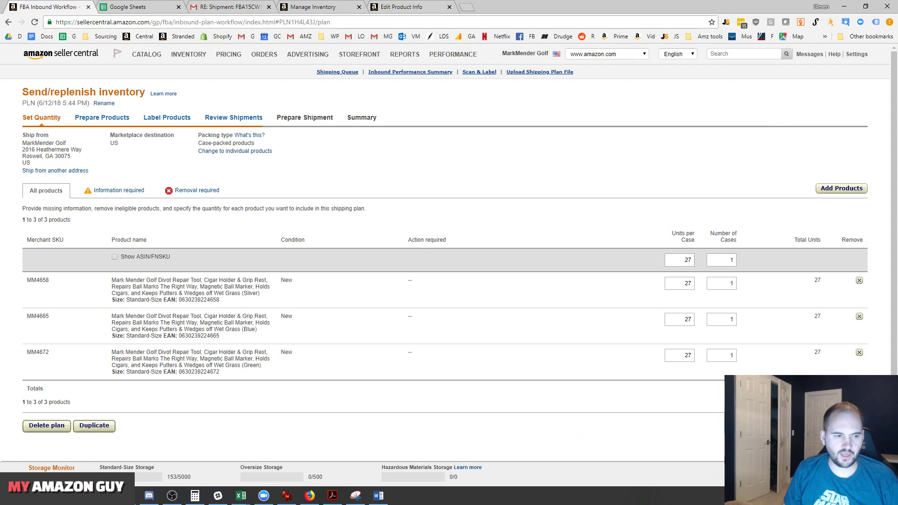
pyautogui.click(846, 426)
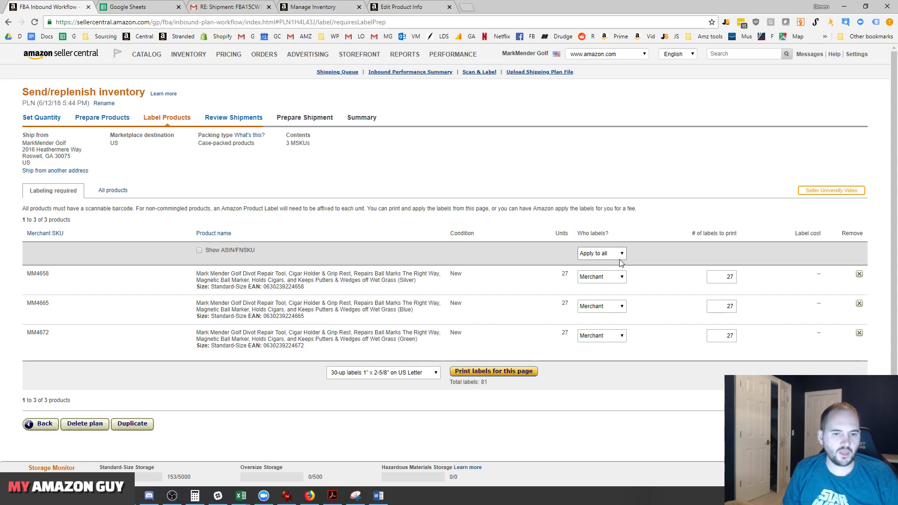
# Step: Have Amazon label all products and accept the prep service terms
pyautogui.click(612, 277)
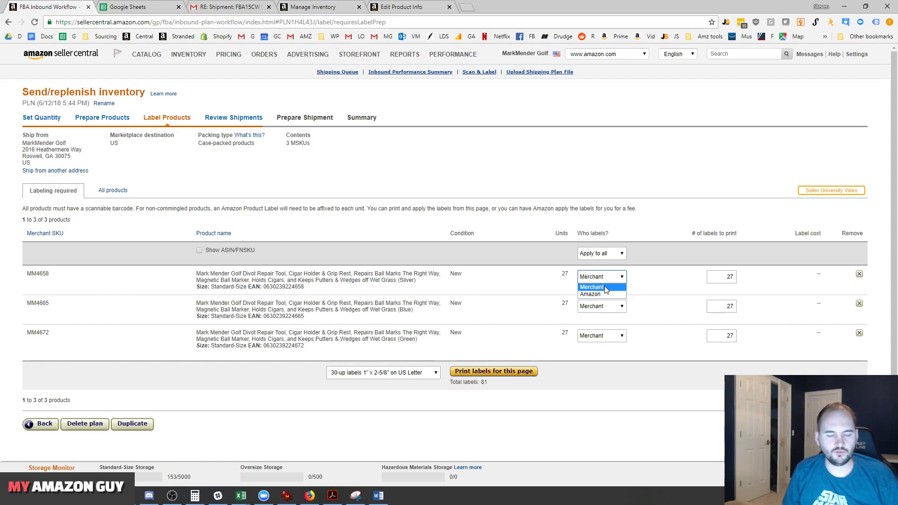
pyautogui.click(605, 288)
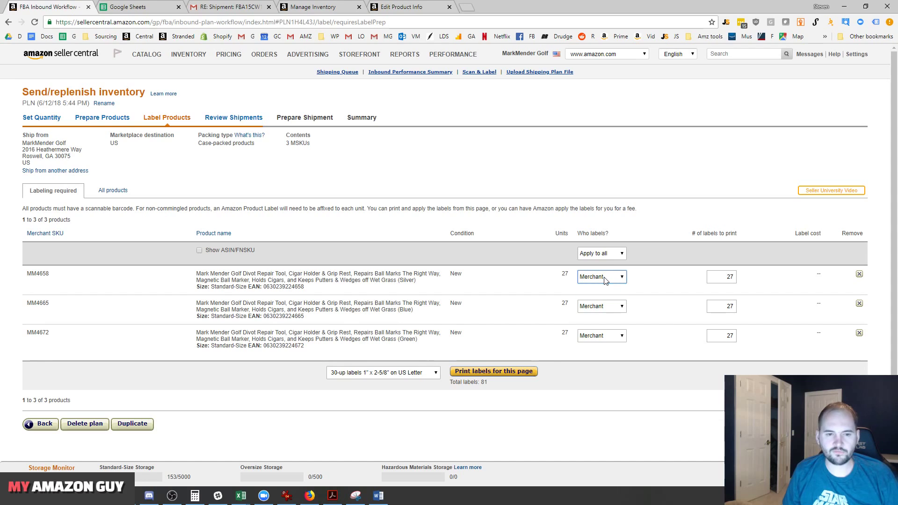
pyautogui.click(616, 254)
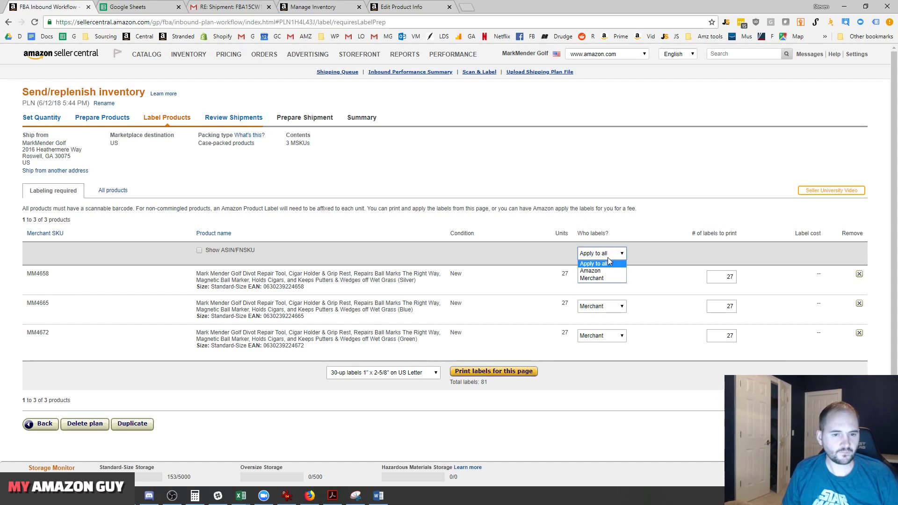
pyautogui.click(601, 273)
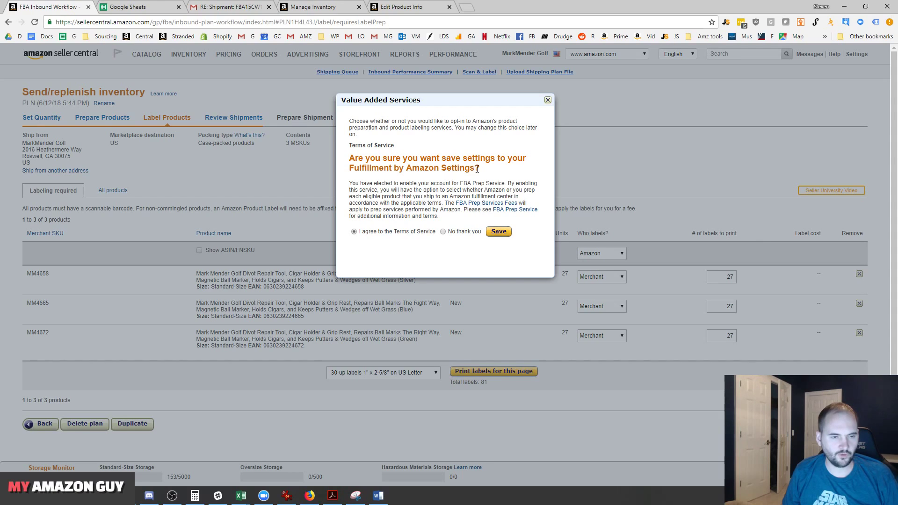
pyautogui.click(503, 234)
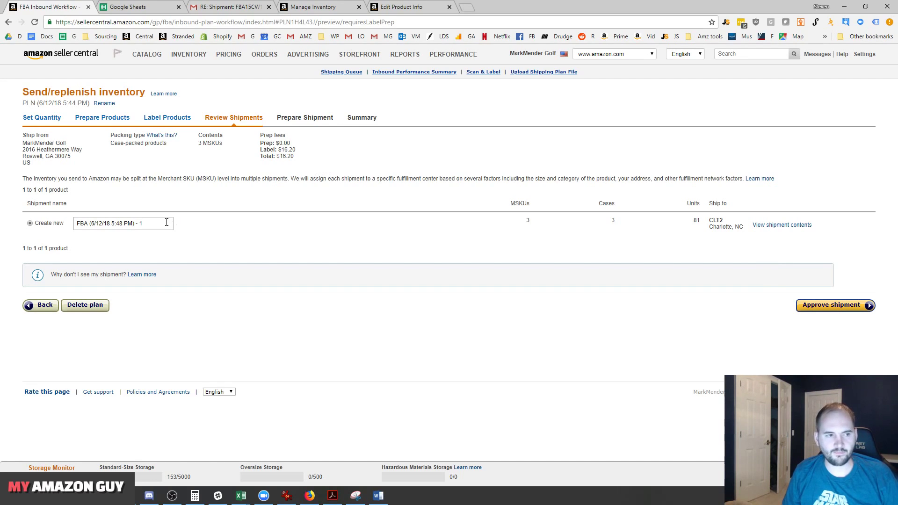
# Step: Approve the 81-unit, 3-case shipment to CLT2 Charlotte
pyautogui.tripleClick(118, 223)
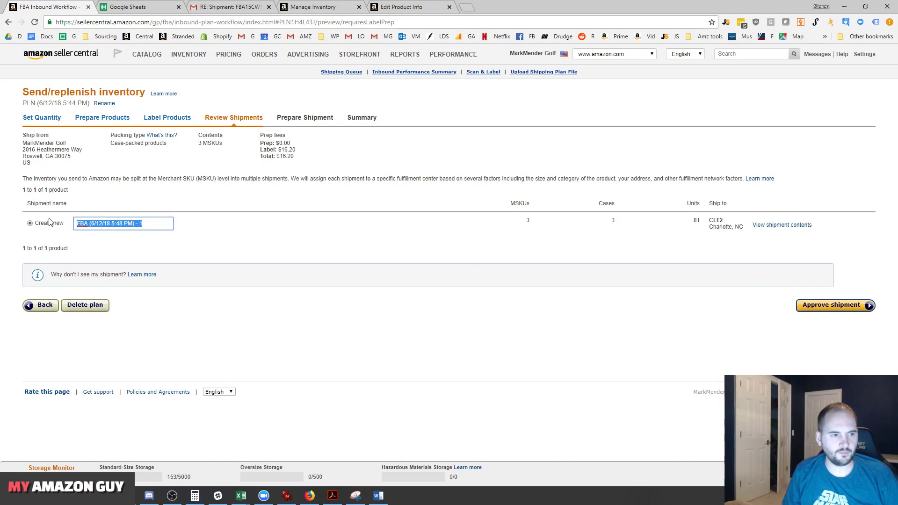
pyautogui.click(824, 309)
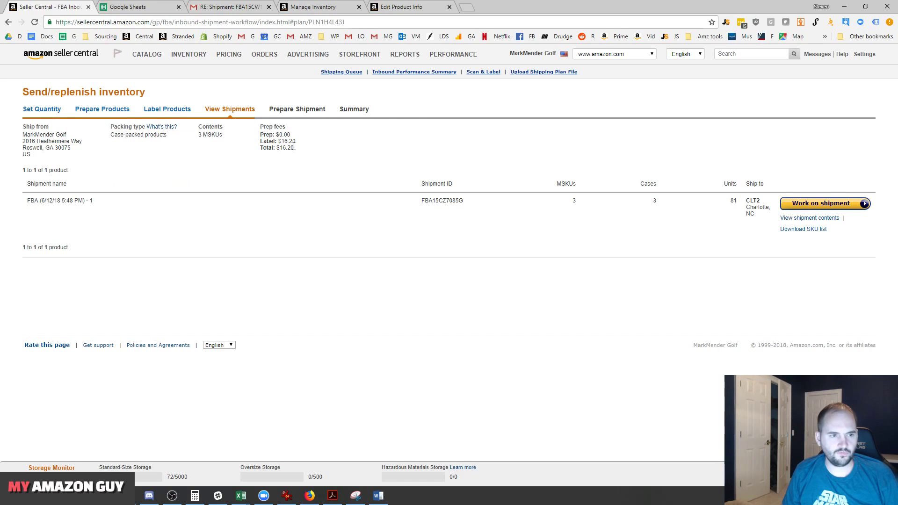
# Step: Start working on the approved shipment and choose One SKU per box packing
pyautogui.click(821, 206)
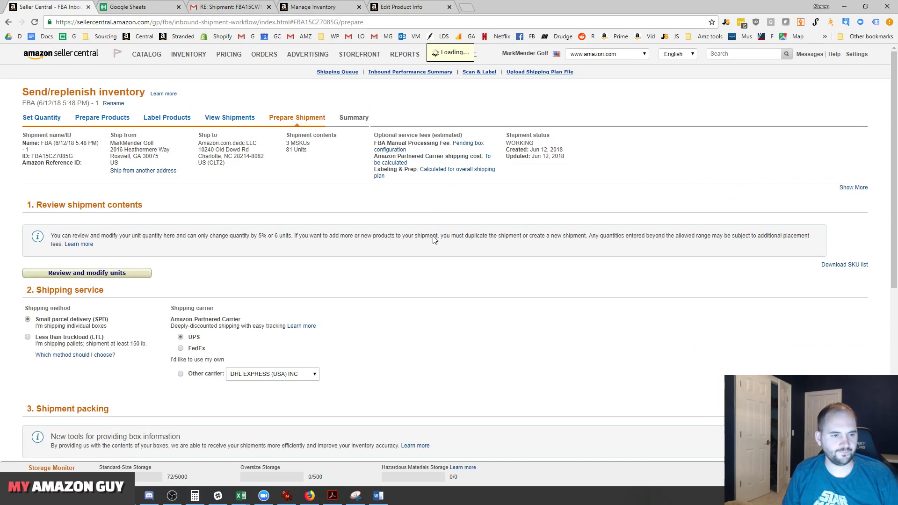
pyautogui.scroll(-3, 351, 291)
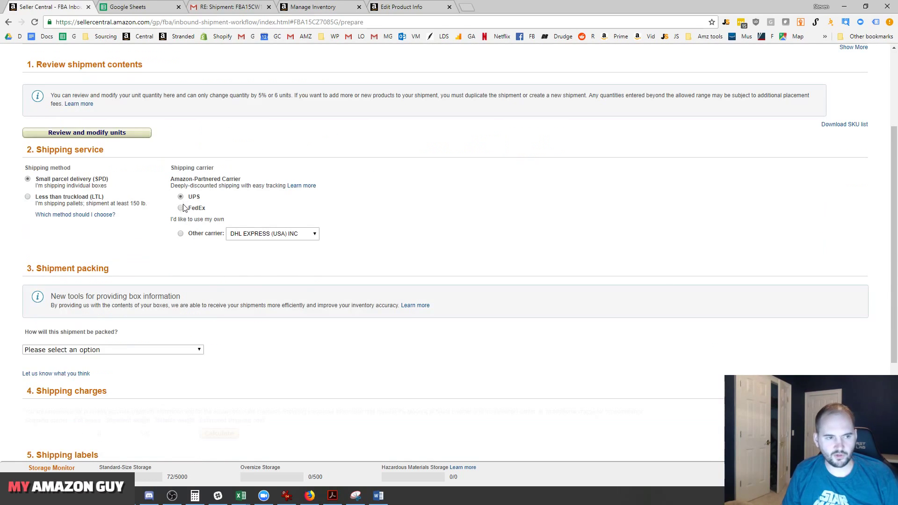
pyautogui.scroll(-3, 299, 236)
pyautogui.click(164, 209)
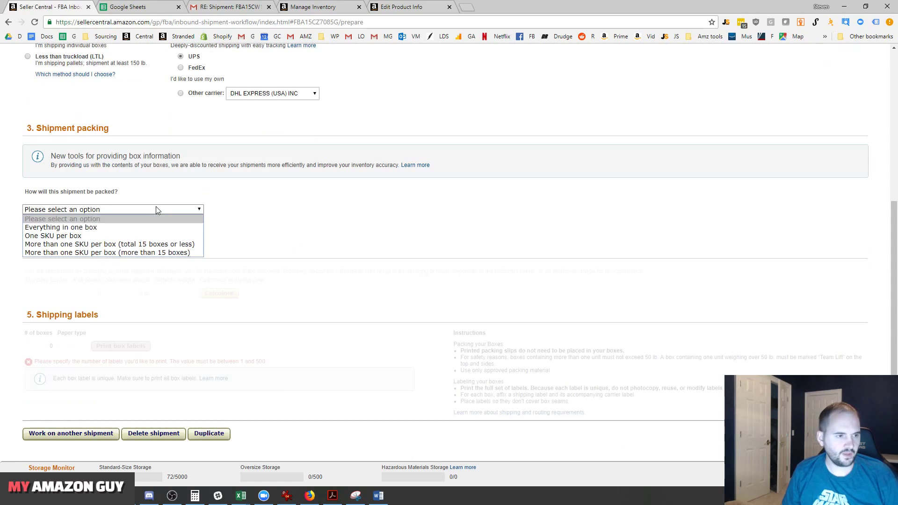
pyautogui.click(96, 236)
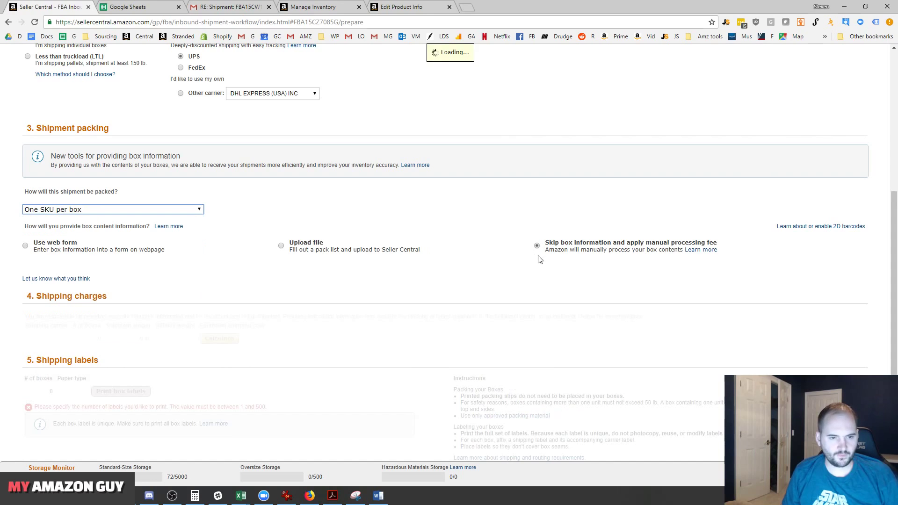
pyautogui.scroll(-1, 209, 210)
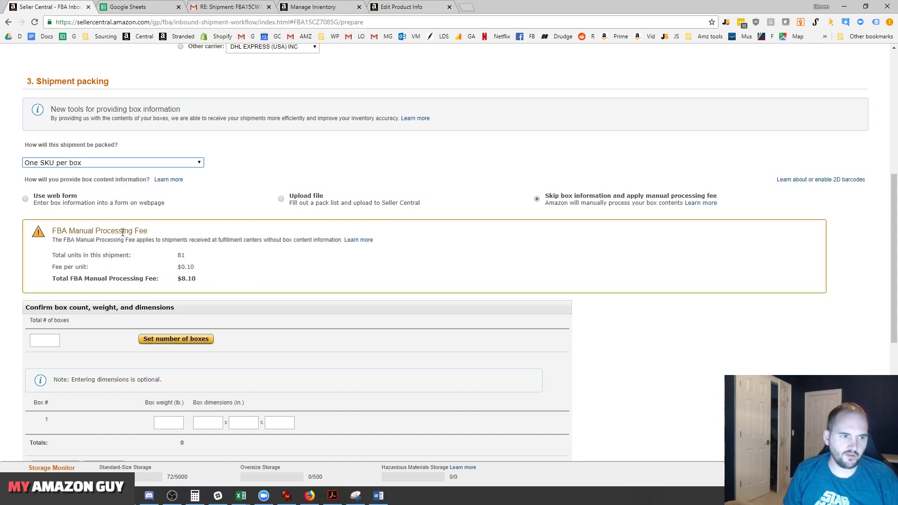
# Step: Use the web form to give every box a 5 lb weight and 27 units per box
pyautogui.click(25, 199)
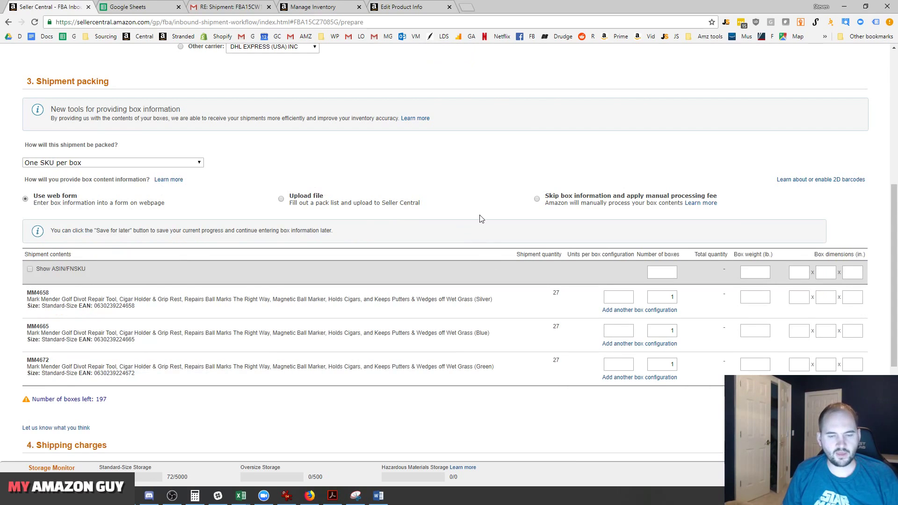
pyautogui.scroll(-1, 479, 216)
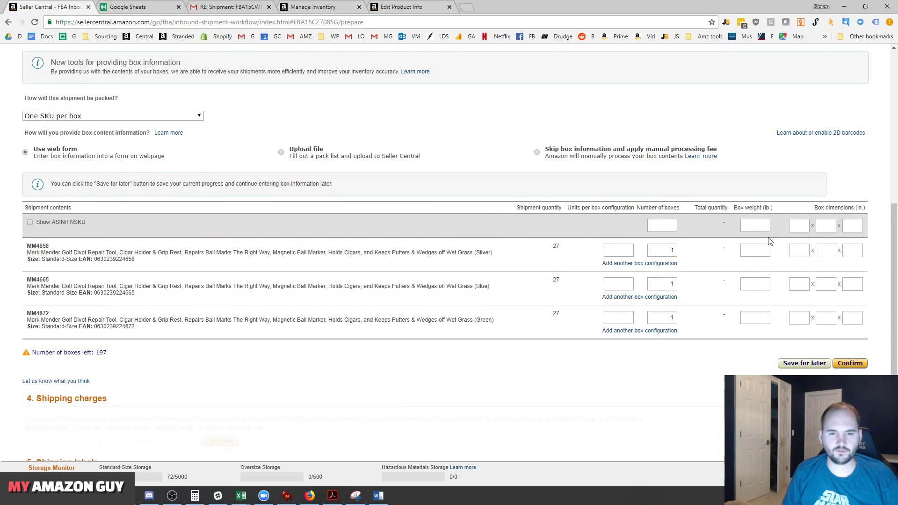
pyautogui.press('Tab')
pyautogui.write('5')
pyautogui.click(755, 255)
pyautogui.write('55')
pyautogui.click(615, 228)
pyautogui.doubleClick(624, 249)
pyautogui.write('27')
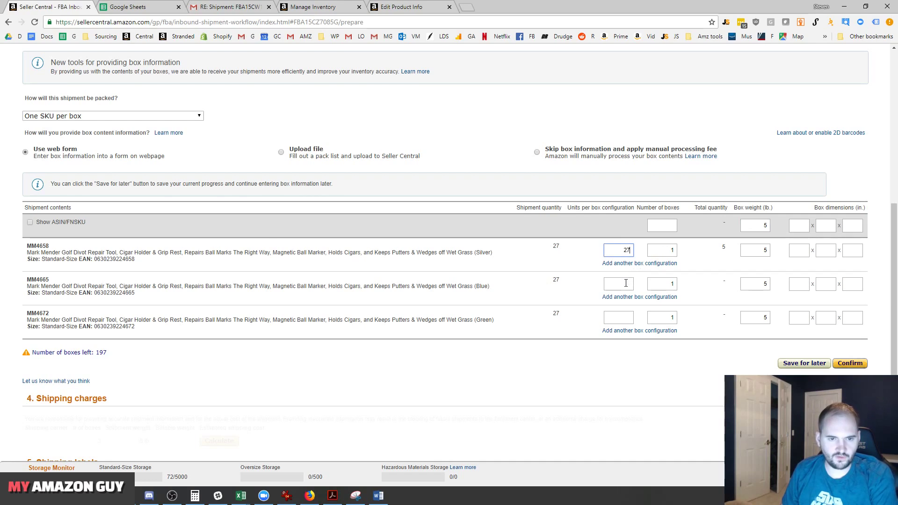
pyautogui.click(629, 284)
pyautogui.write('27')
pyautogui.click(629, 317)
pyautogui.write('27')
pyautogui.click(691, 302)
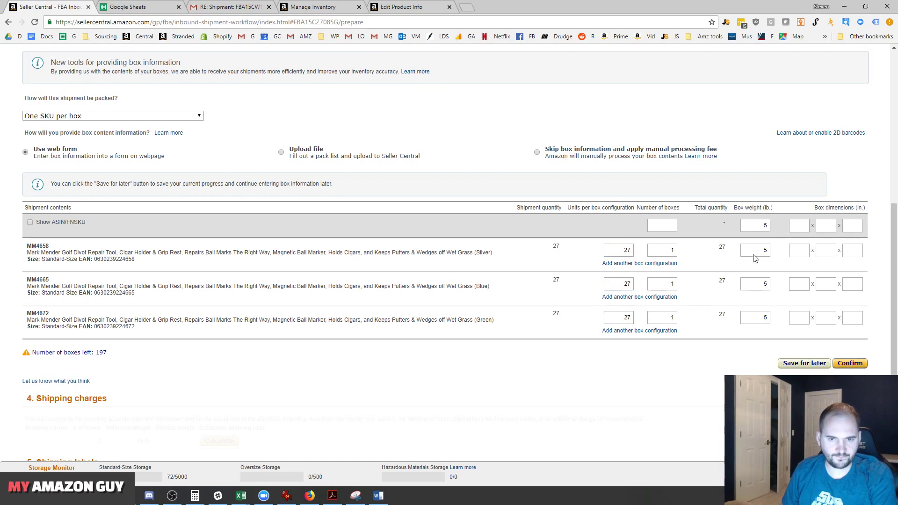
# Step: Enter MM4658's box dimensions as 5.5 × 7.5 × 4 inches
pyautogui.click(798, 251)
pyautogui.write('5')
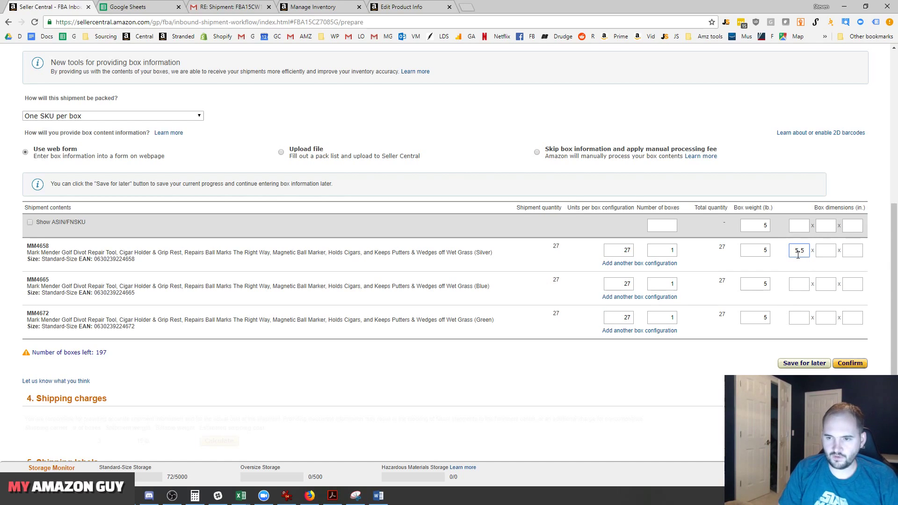
pyautogui.write('.5')
pyautogui.press('Tab')
pyautogui.write('7.5')
pyautogui.press('Tab')
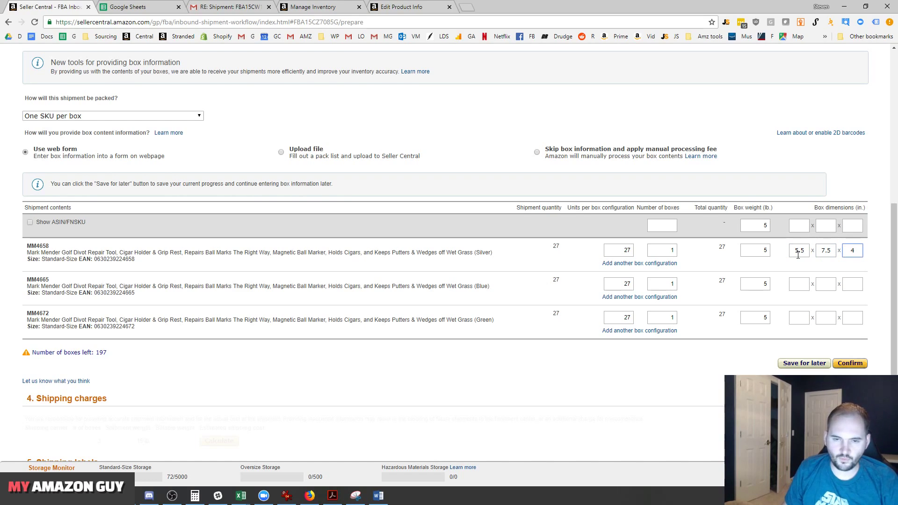
pyautogui.write('4')
# Step: Apply the 5.5 × 7.5 × 4 dimensions to every box and submit the box information
pyautogui.doubleClick(799, 250)
pyautogui.hotkey('ctrl', 'c')
pyautogui.click(799, 225)
pyautogui.hotkey('ctrl', 'v')
pyautogui.press('Tab')
pyautogui.doubleClick(826, 250)
pyautogui.hotkey('ctrl', 'c')
pyautogui.click(826, 225)
pyautogui.hotkey('ctrl', 'v')
pyautogui.doubleClick(852, 250)
pyautogui.hotkey('ctrl', 'x')
pyautogui.click(852, 226)
pyautogui.hotkey('ctrl', 'v')
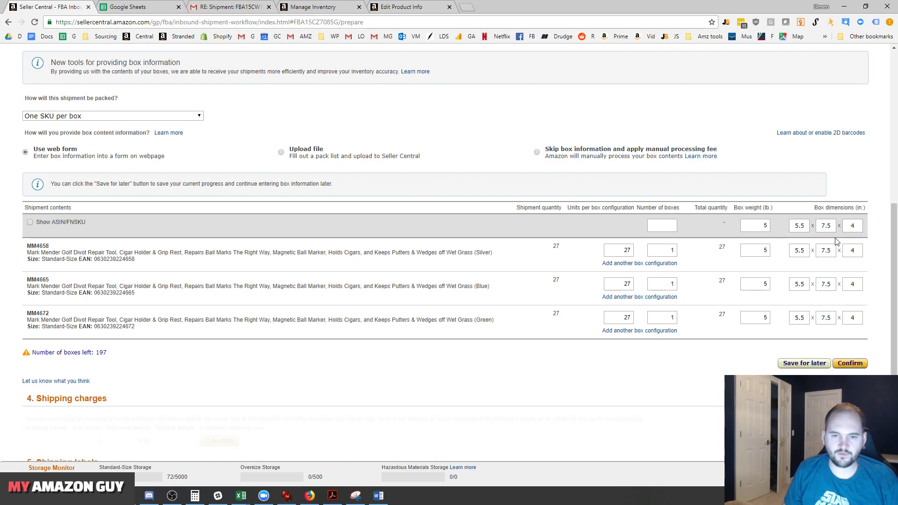
pyautogui.click(850, 364)
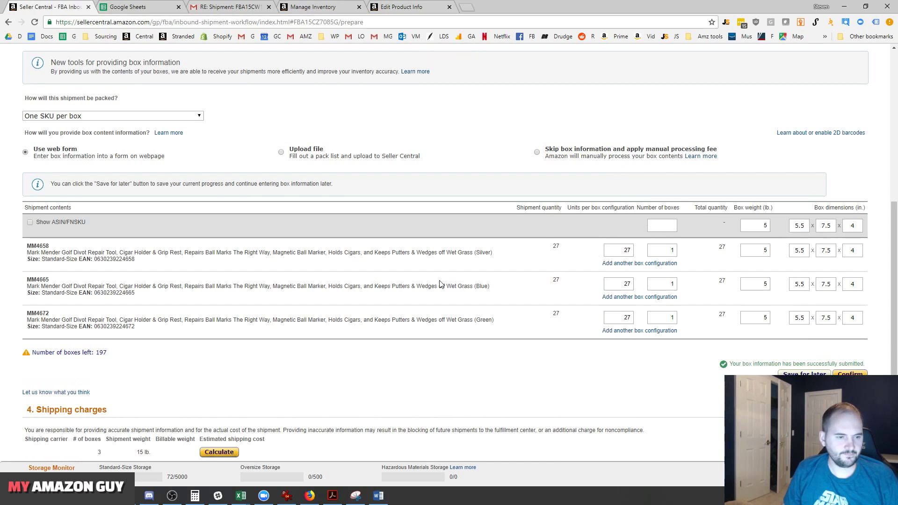
# Step: Calculate and accept the $12.60 UPS shipping charges
pyautogui.scroll(-3, 606, 245)
pyautogui.click(219, 312)
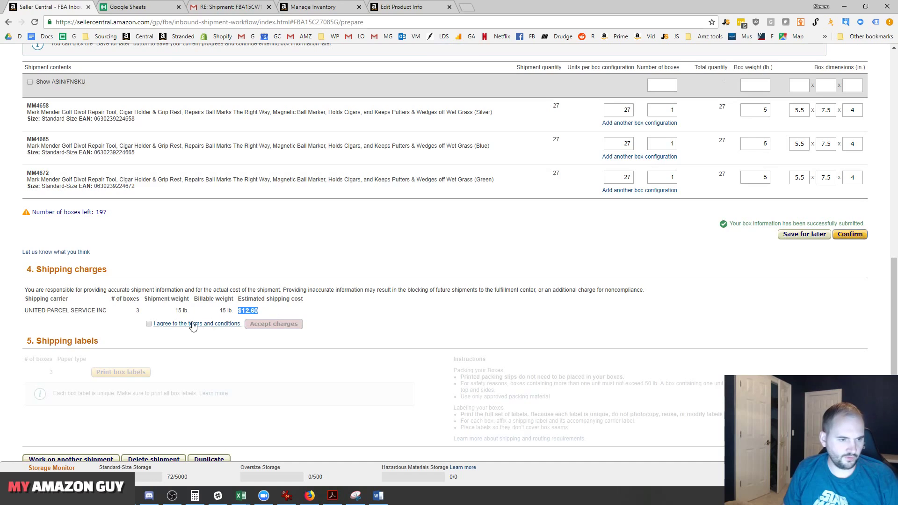
pyautogui.click(149, 323)
pyautogui.click(272, 325)
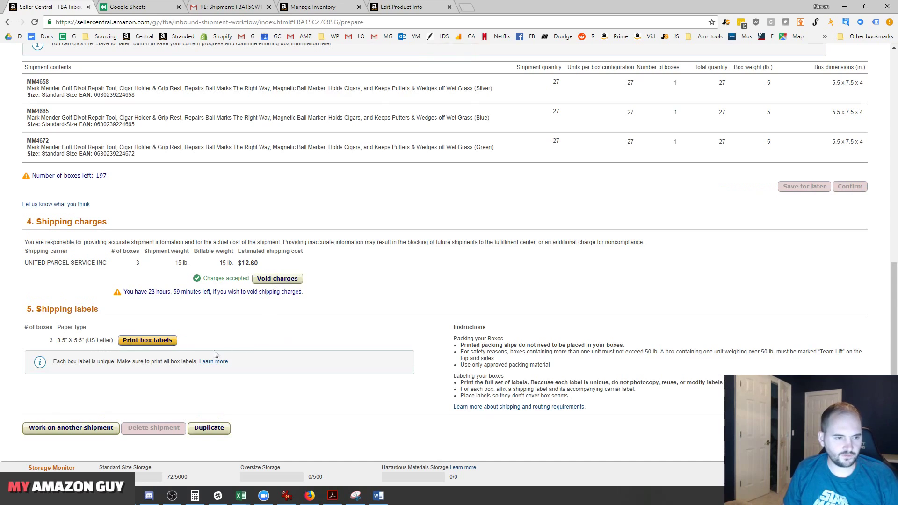
pyautogui.click(149, 294)
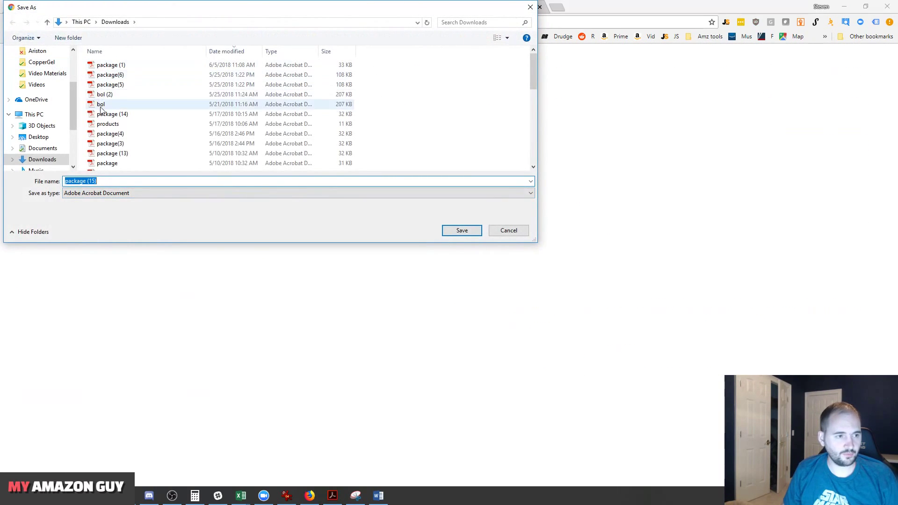
pyautogui.write('Mark Me')
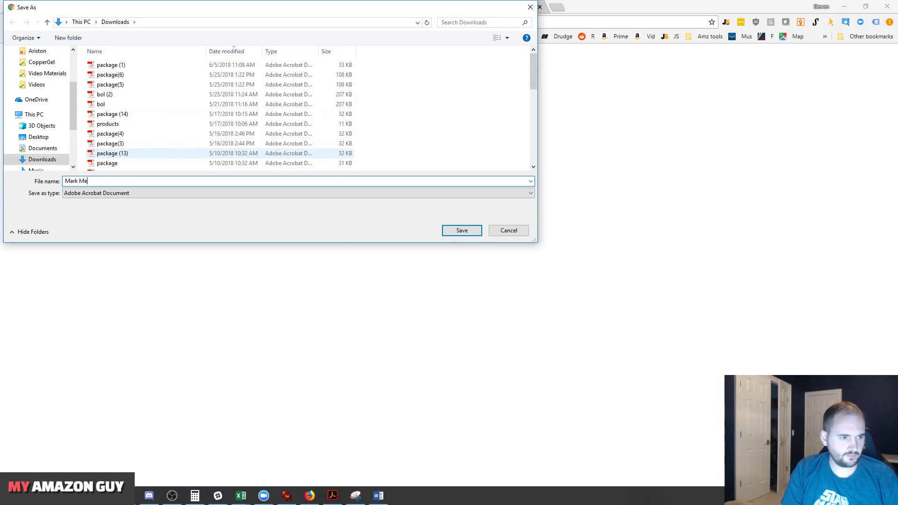
pyautogui.write('nder Shipping OLabe')
pyautogui.press('BackSpace')
pyautogui.press('BackSpace')
pyautogui.press('BackSpace')
pyautogui.press('BackSpace')
pyautogui.press('BackSpace')
pyautogui.write('Label')
pyautogui.press('Return')
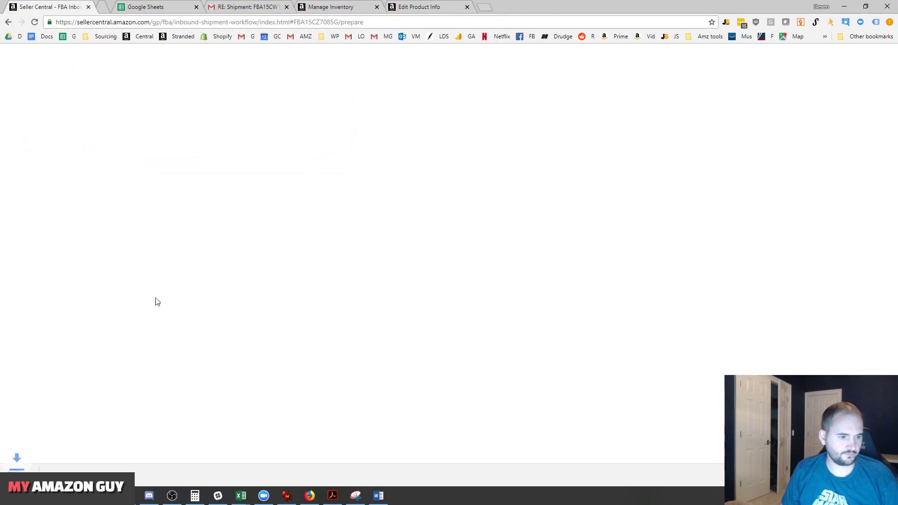
pyautogui.click(60, 468)
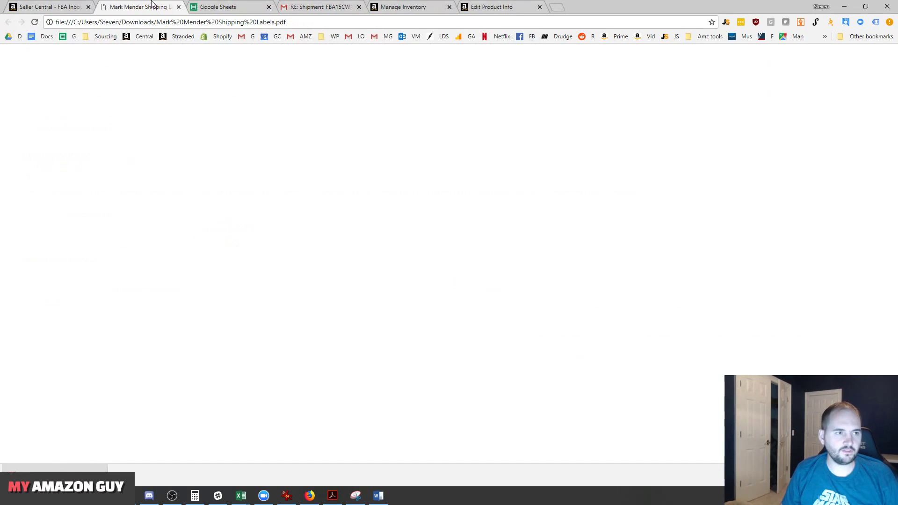
pyautogui.scroll(-3, 397, 300)
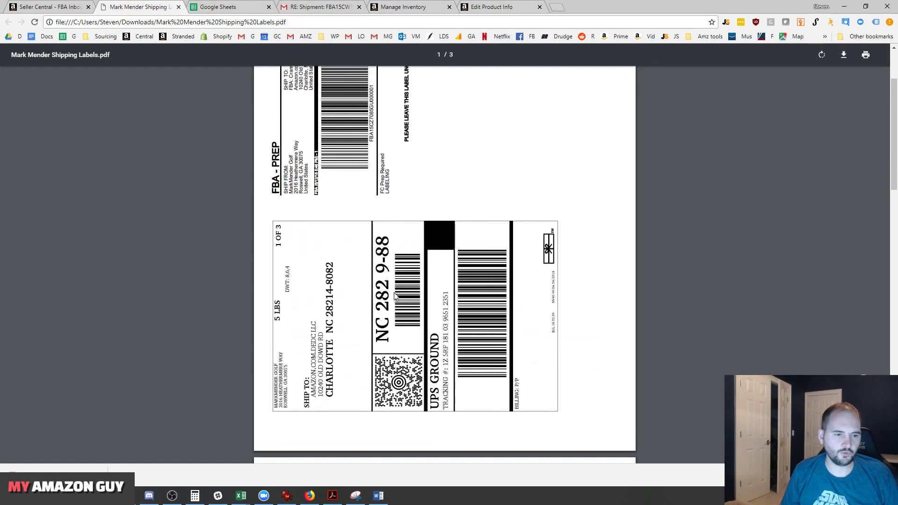
pyautogui.scroll(1, 433, 278)
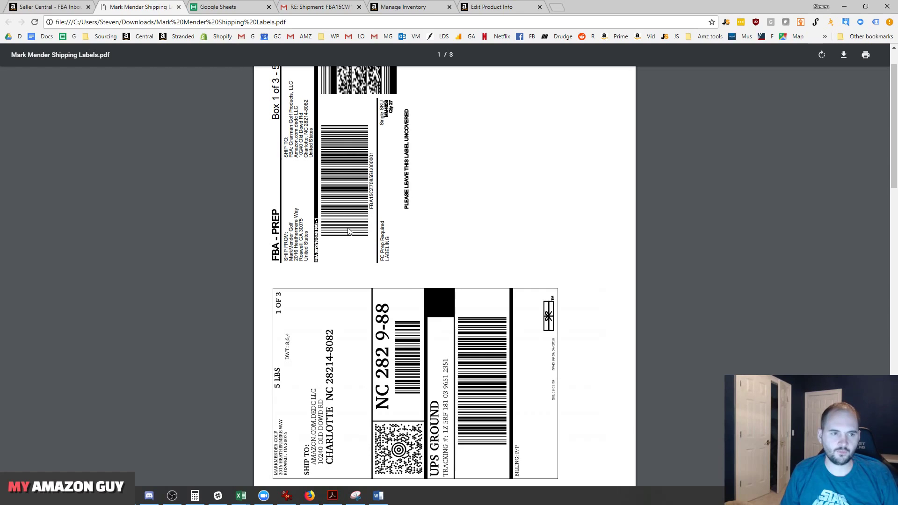
pyautogui.scroll(1, 348, 231)
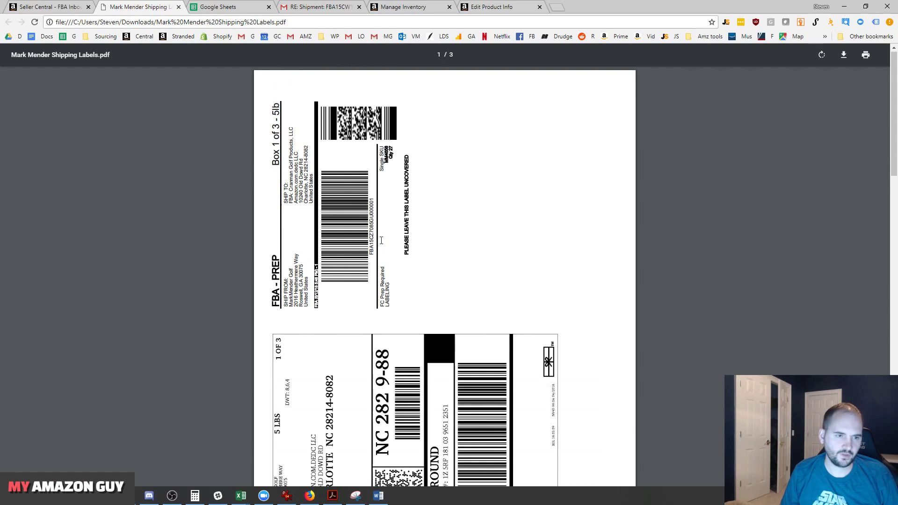
pyautogui.scroll(-2, 384, 242)
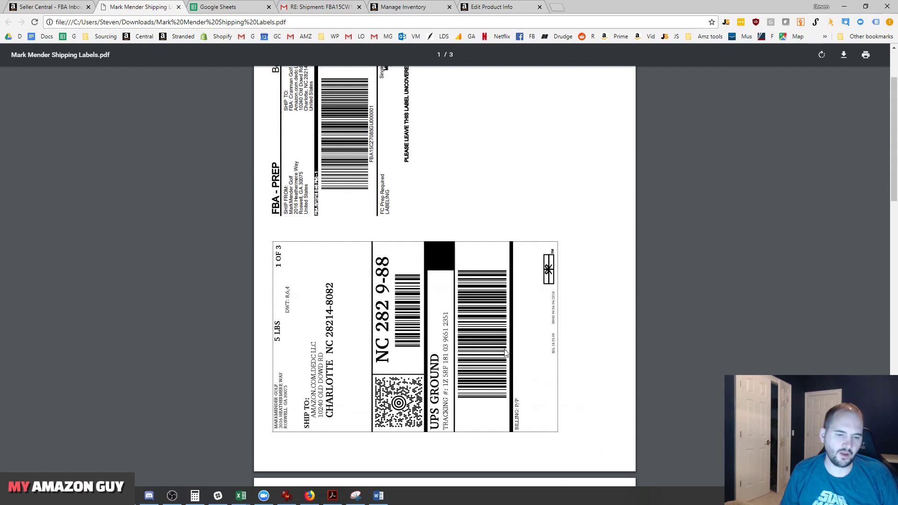
pyautogui.scroll(1, 374, 287)
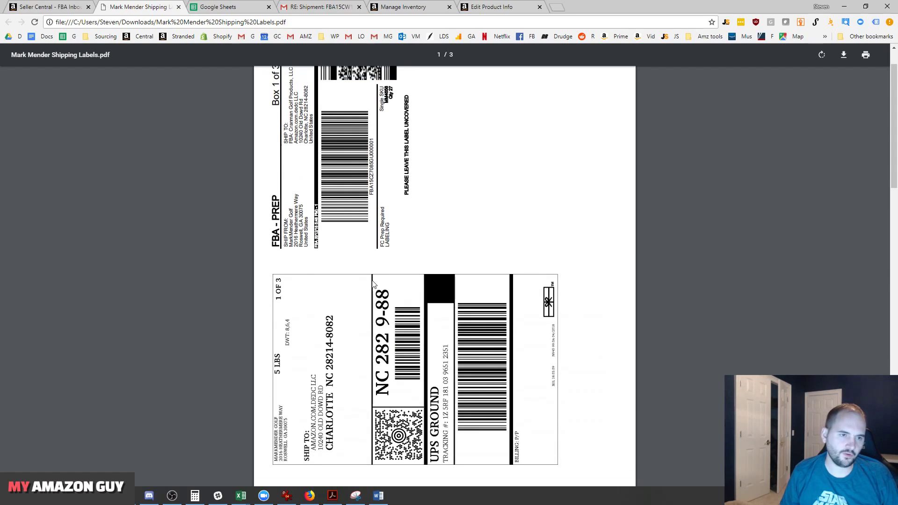
pyautogui.scroll(1, 374, 286)
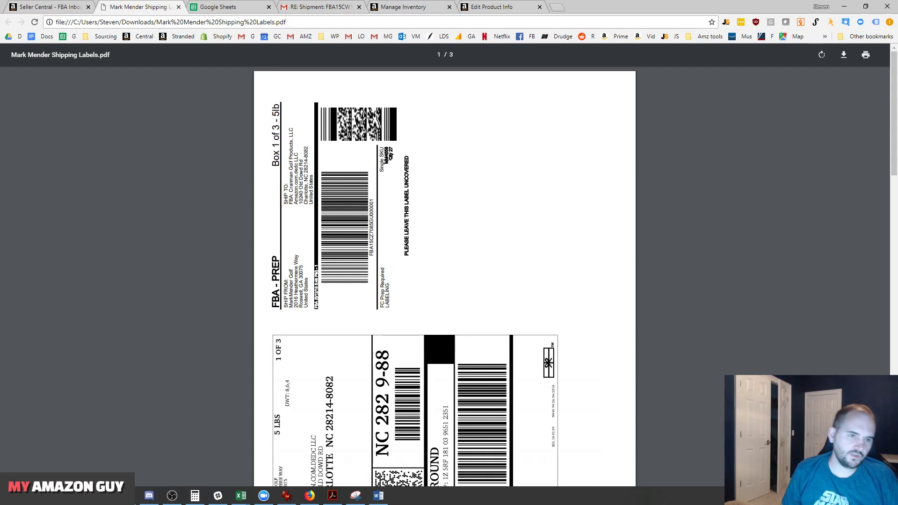
pyautogui.moveTo(388, 162); pyautogui.dragTo(388, 146)
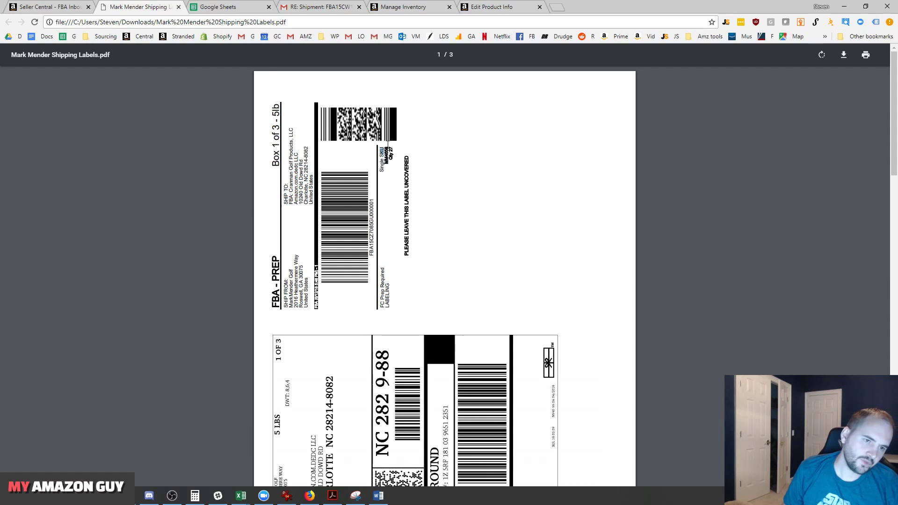
pyautogui.click(453, 142)
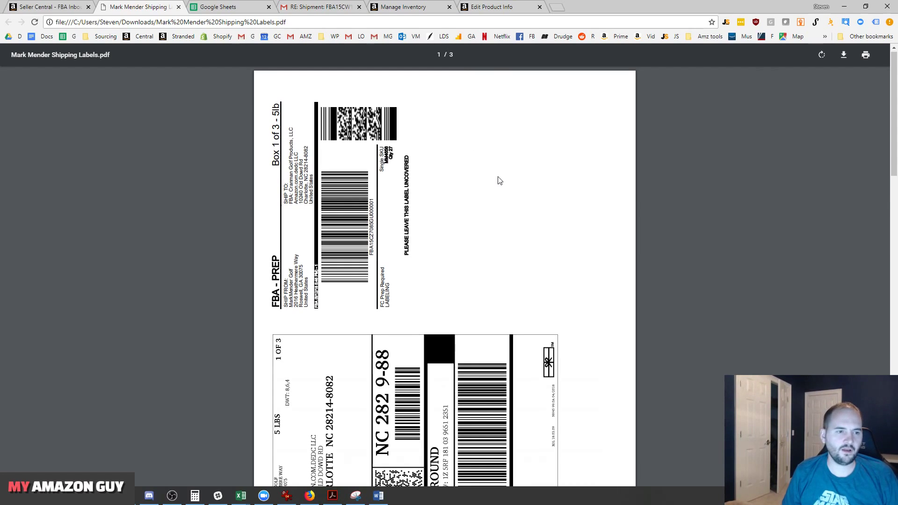
pyautogui.scroll(-1, 499, 180)
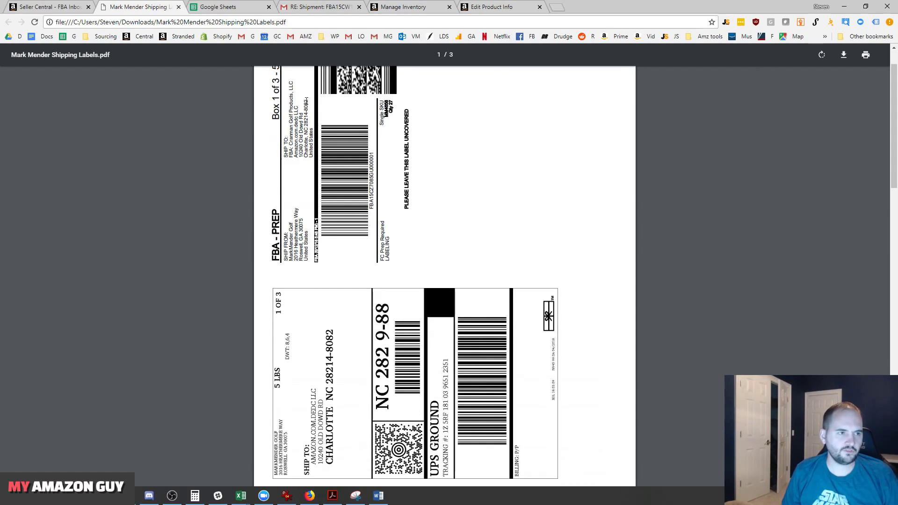